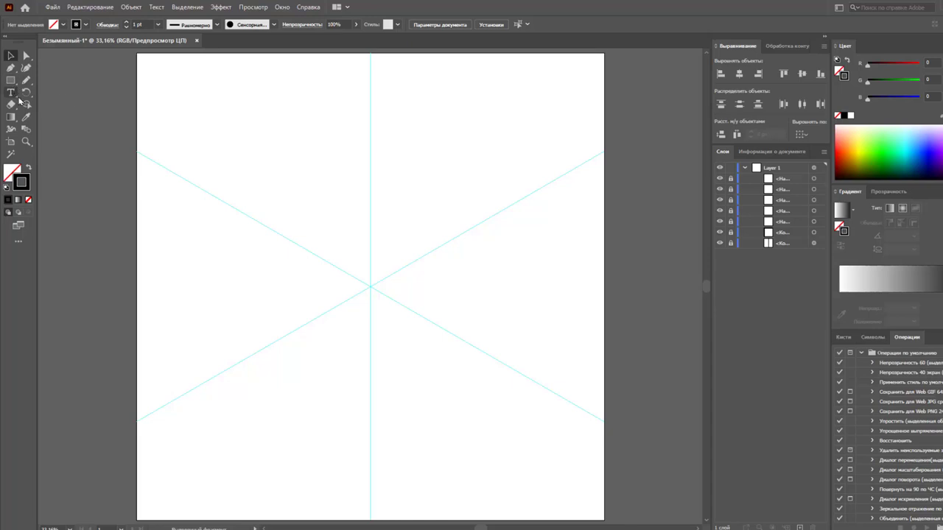
Switch to the Paintbrush and set the stroke weight to 3 pt.
key(b)
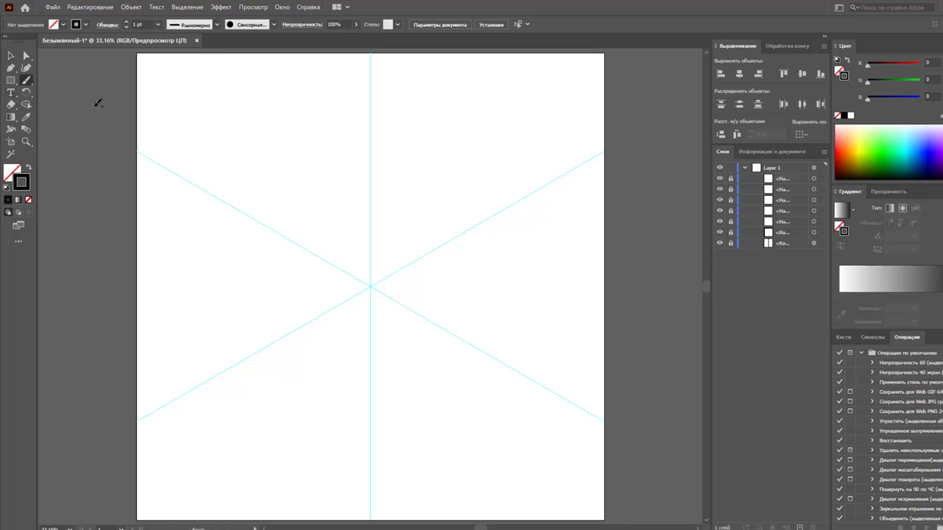
click(158, 25)
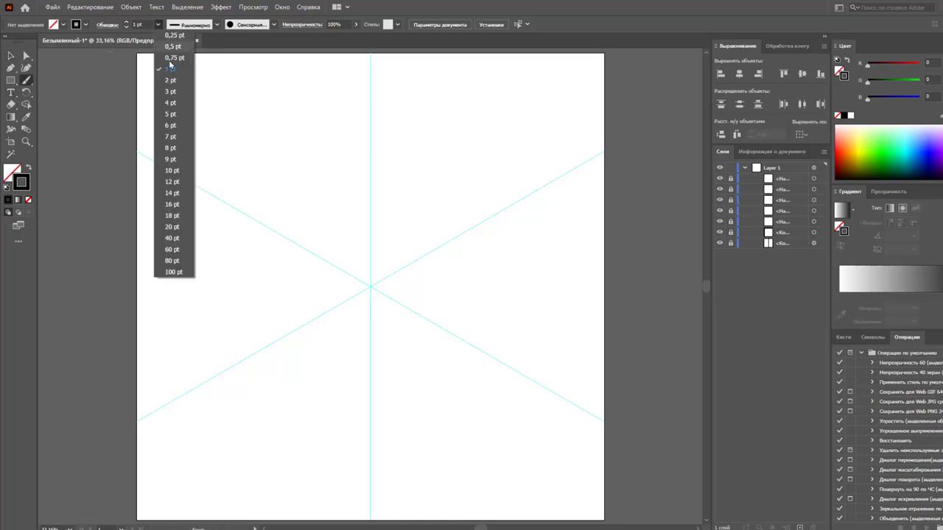
click(176, 89)
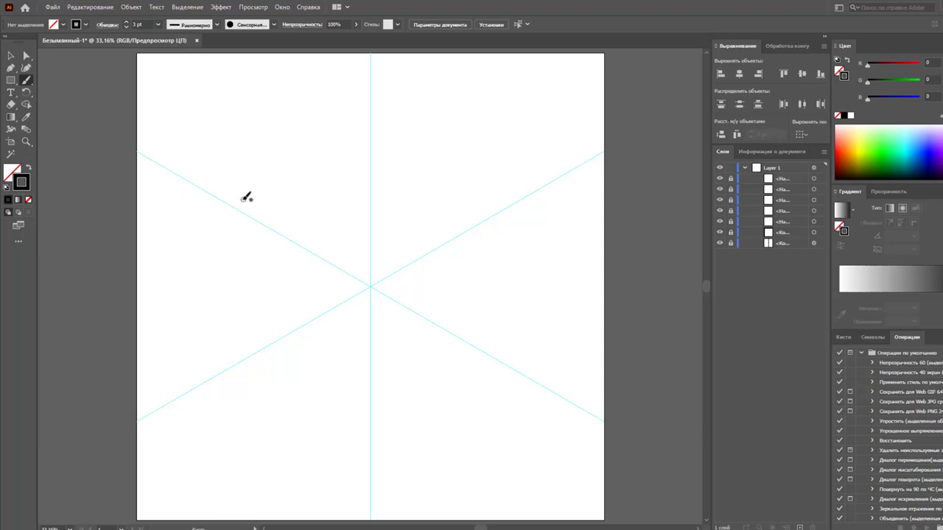
Draw trial petal strokes in the upper left, then undo and delete them.
mouse_move(218, 195)
mouse_down()
mouse_move(278, 151)
mouse_move(372, 105)
mouse_up()
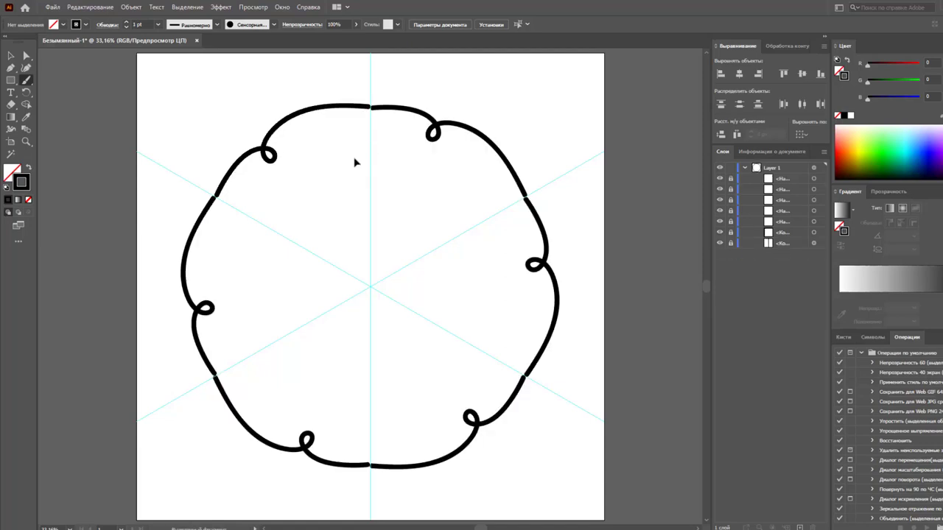
key(ctrl+z)
mouse_move(211, 193)
mouse_down()
mouse_move(212, 172)
mouse_move(249, 107)
mouse_move(331, 96)
mouse_move(369, 112)
mouse_up()
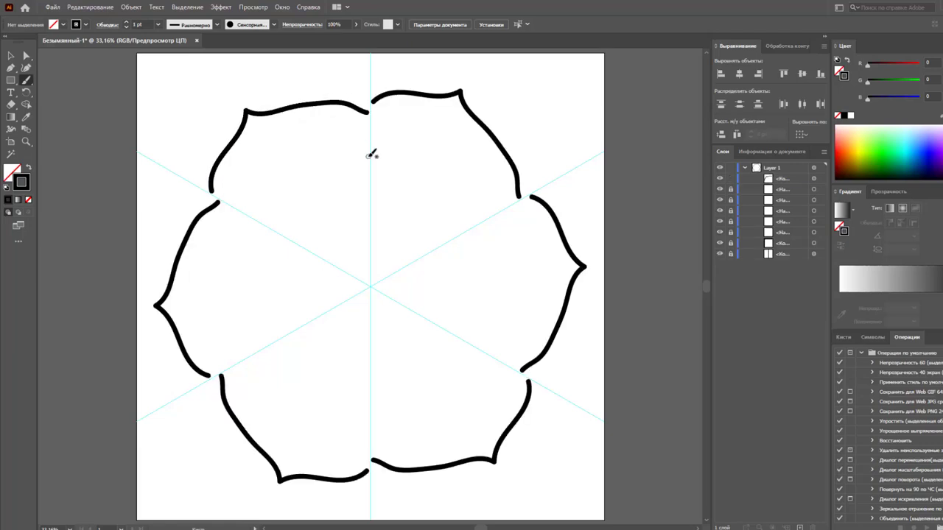
key(a)
click(369, 114)
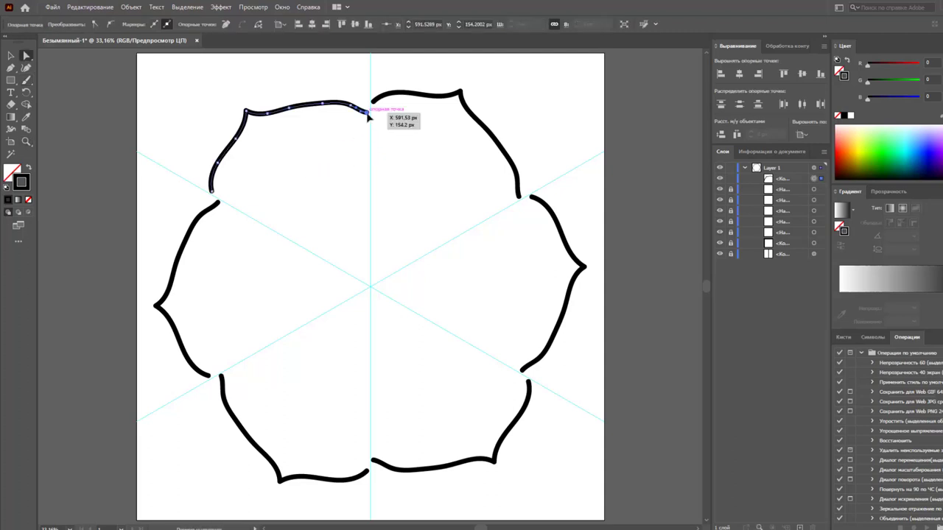
key(v)
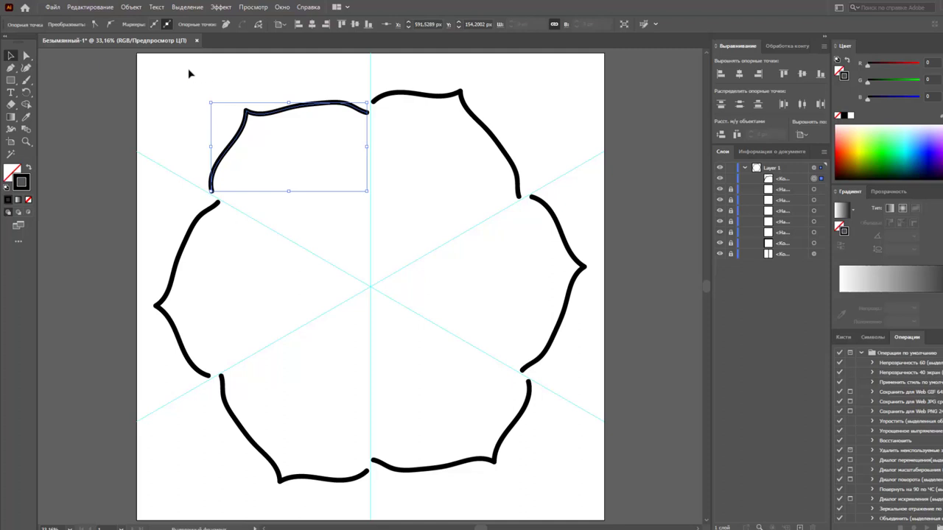
key(Delete)
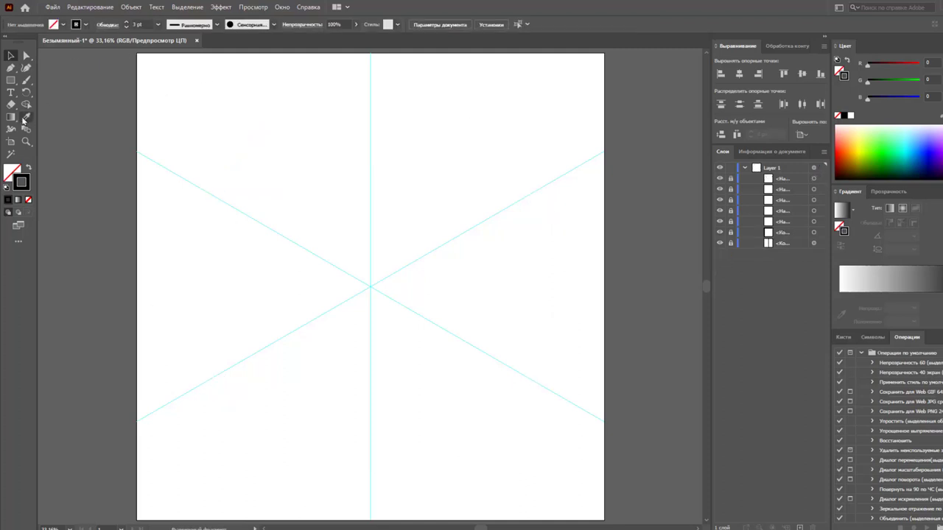
Confirm the Paintbrush options, draw the upper-left scalloped border arc, and begin the swirl stroke.
click(28, 82)
double_click(28, 83)
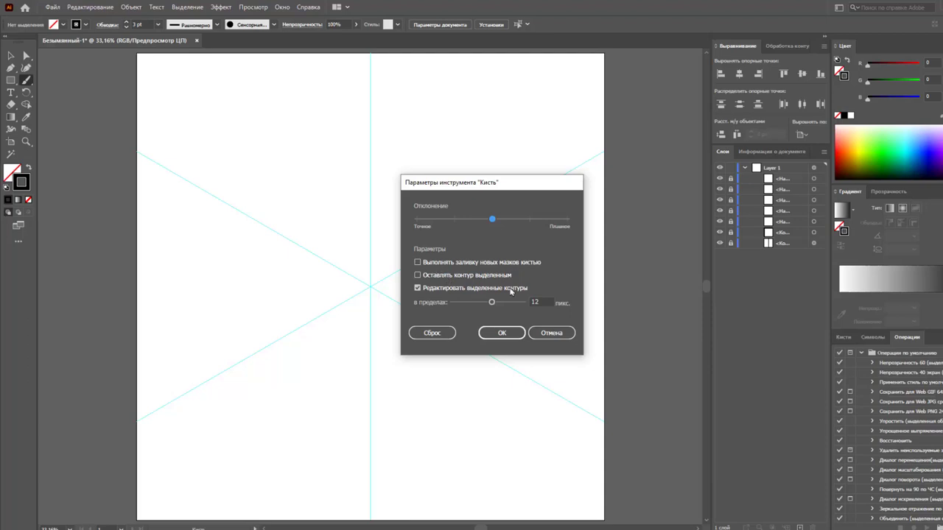
click(502, 332)
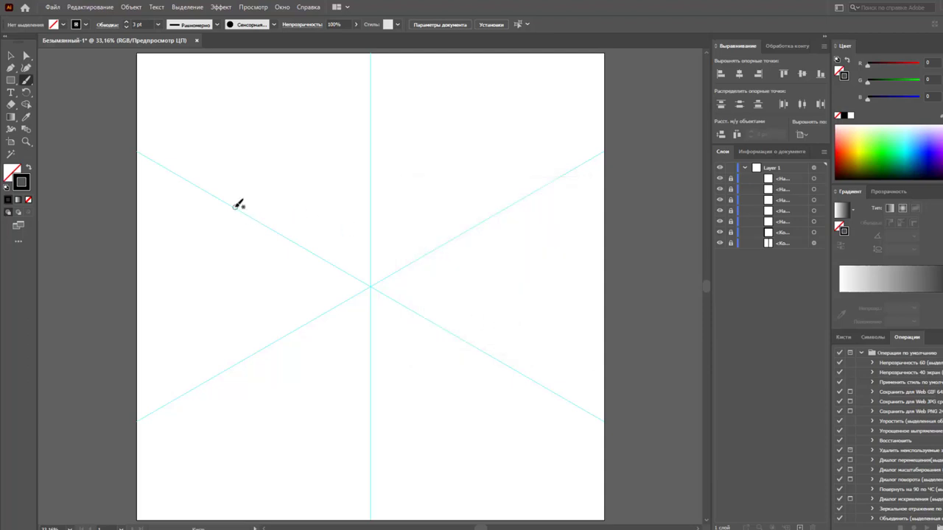
mouse_move(236, 205)
mouse_down()
mouse_move(279, 123)
mouse_move(367, 116)
mouse_move(370, 126)
mouse_up()
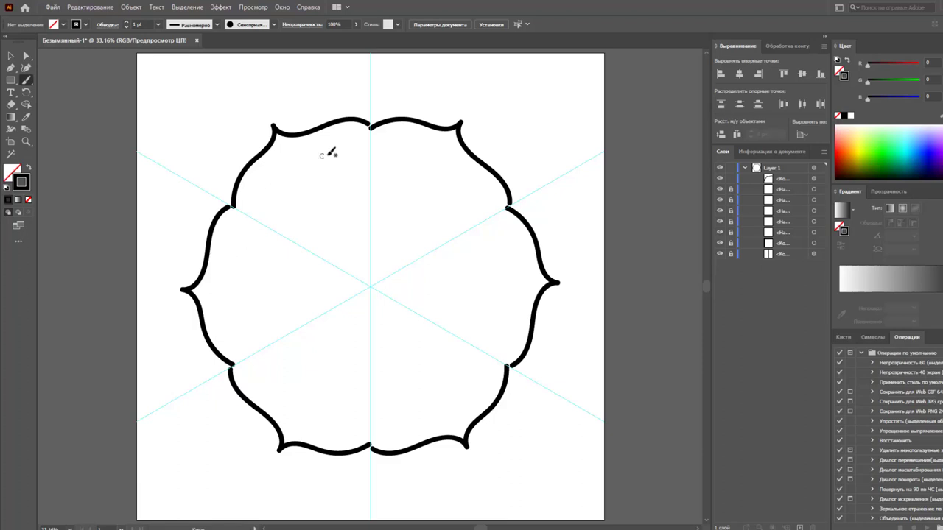
drag(368, 139, 261, 334)
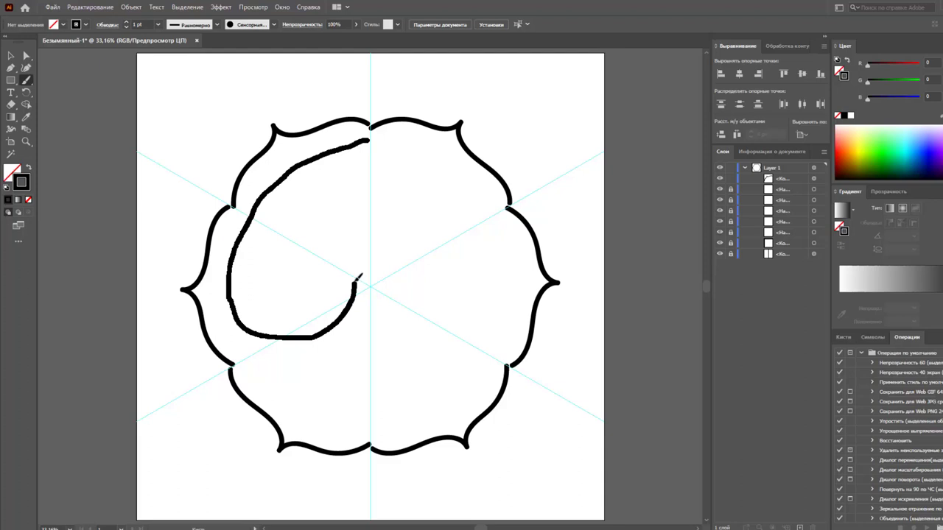
Finish the swirl stroke and drag its top anchor onto the centre line at X 600 px.
drag(263, 333, 359, 279)
key(v)
click(243, 220)
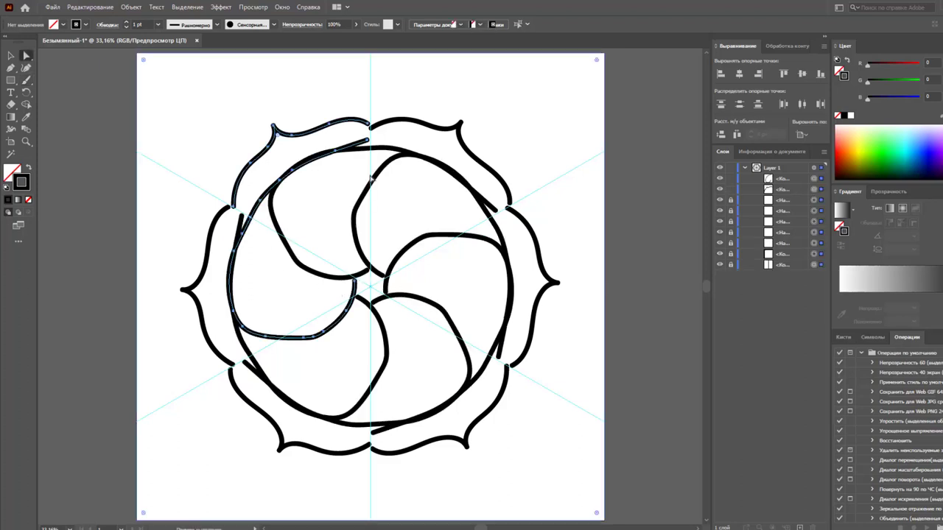
drag(368, 140, 370, 146)
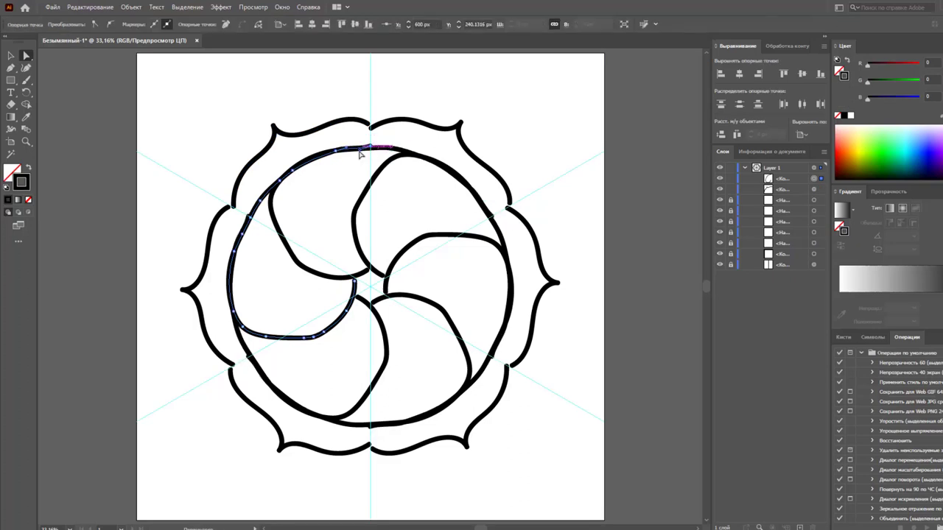
drag(369, 146, 370, 146)
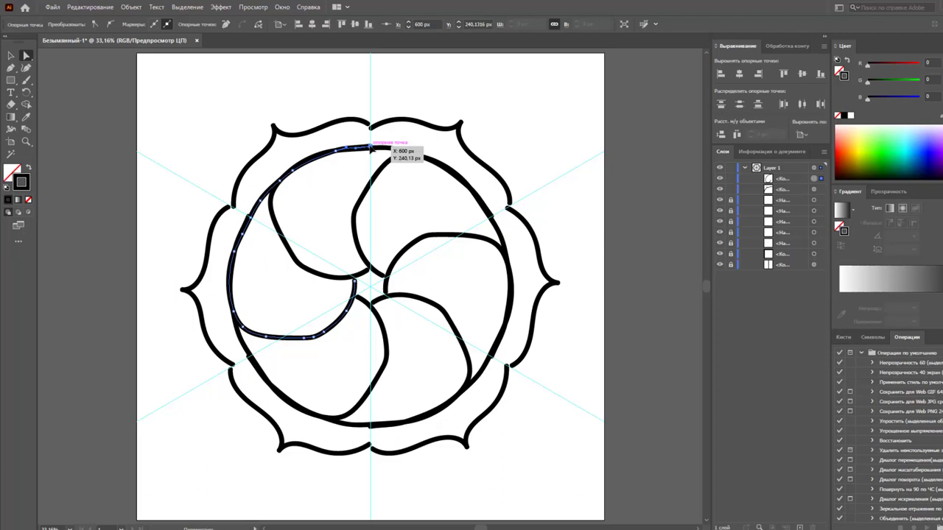
drag(368, 150, 329, 154)
click(328, 153)
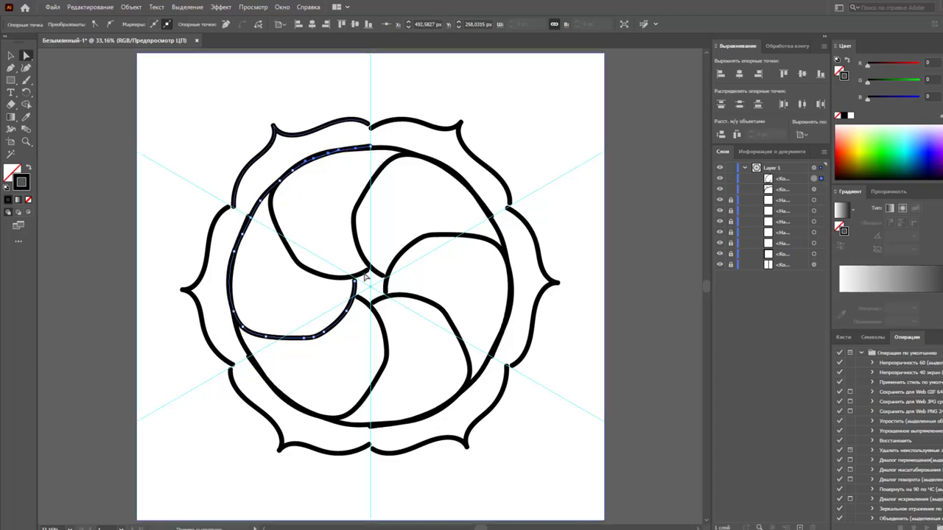
Deselect, then marquee-select the upper-left swirl and ring paths.
key(ctrl+shift+a)
key(v)
drag(253, 105, 326, 190)
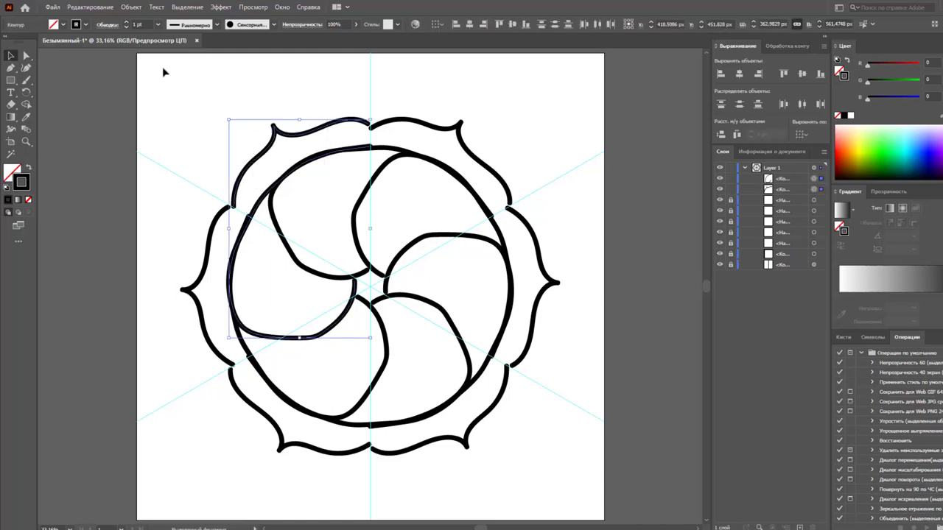
Apply Object > Path > Simplify to the selected swirl and ring paths, lowering the slider.
click(131, 6)
mouse_move(145, 251)
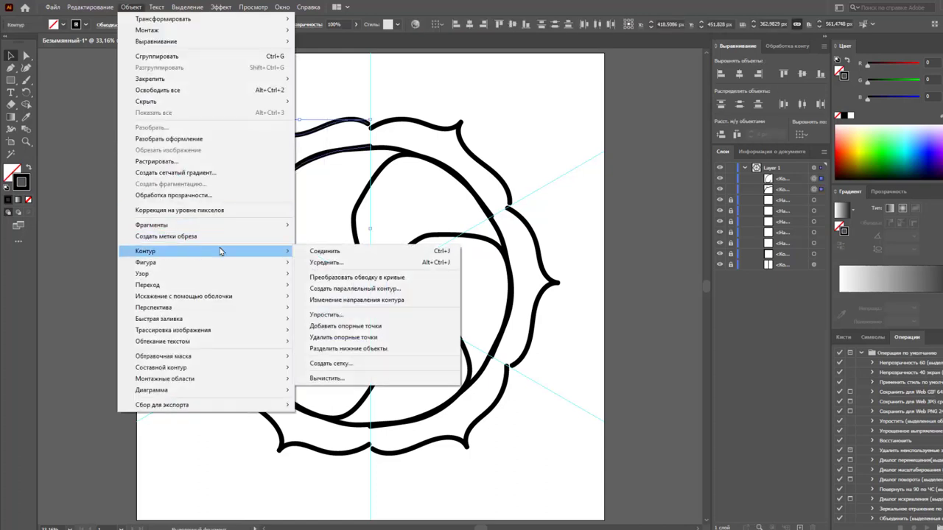
click(335, 315)
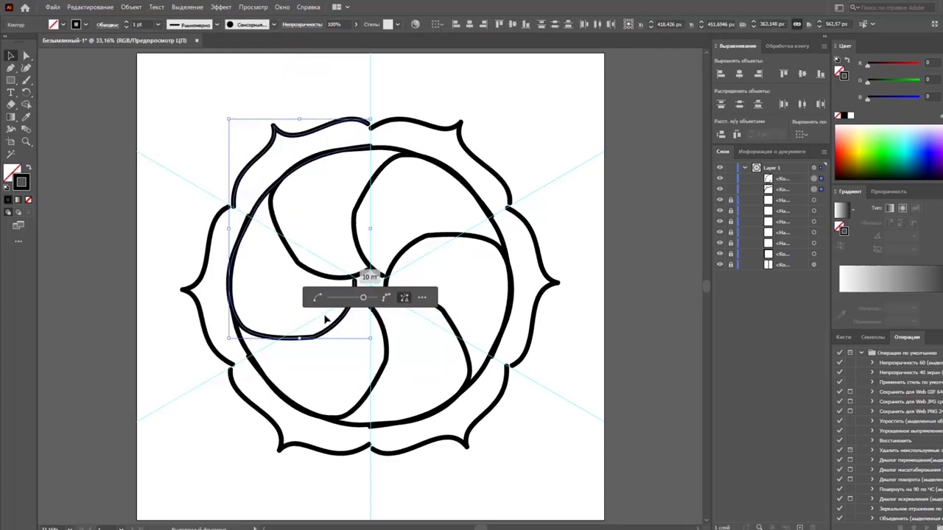
drag(366, 299, 344, 299)
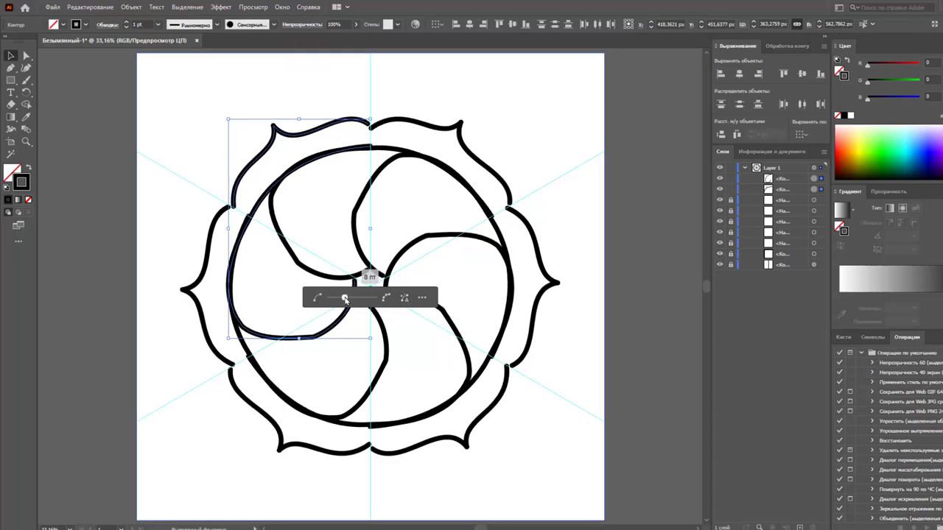
click(334, 221)
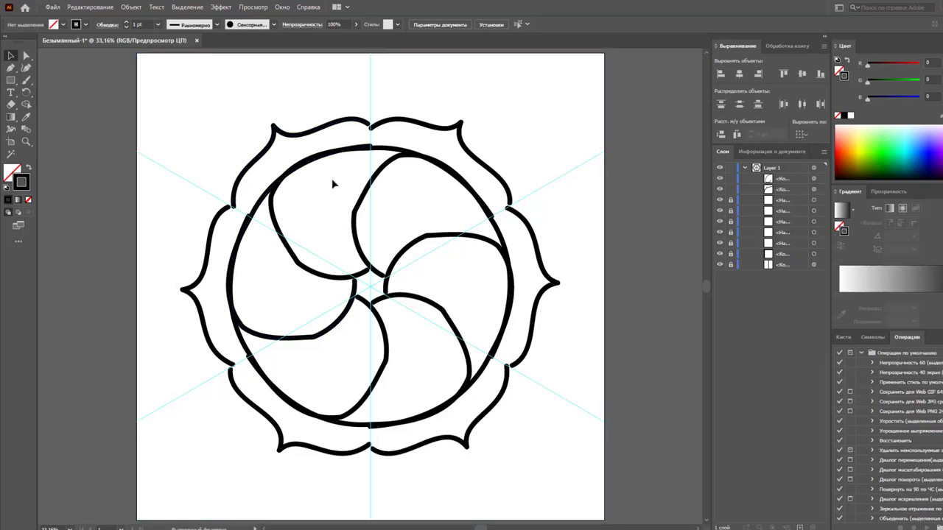
Shift the upper swirl path and reshape the swirl's lower-left curve into a rounder hook.
drag(353, 152, 381, 180)
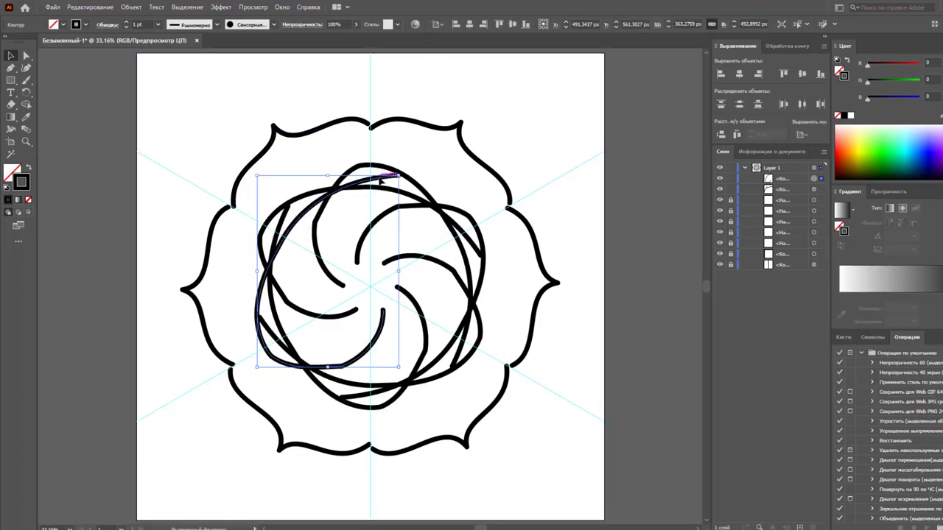
drag(246, 326, 243, 330)
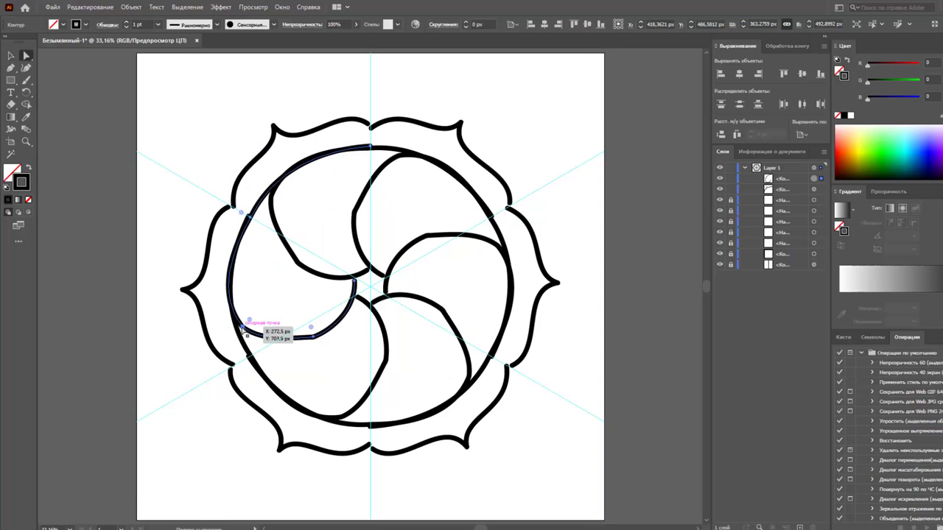
click(111, 24)
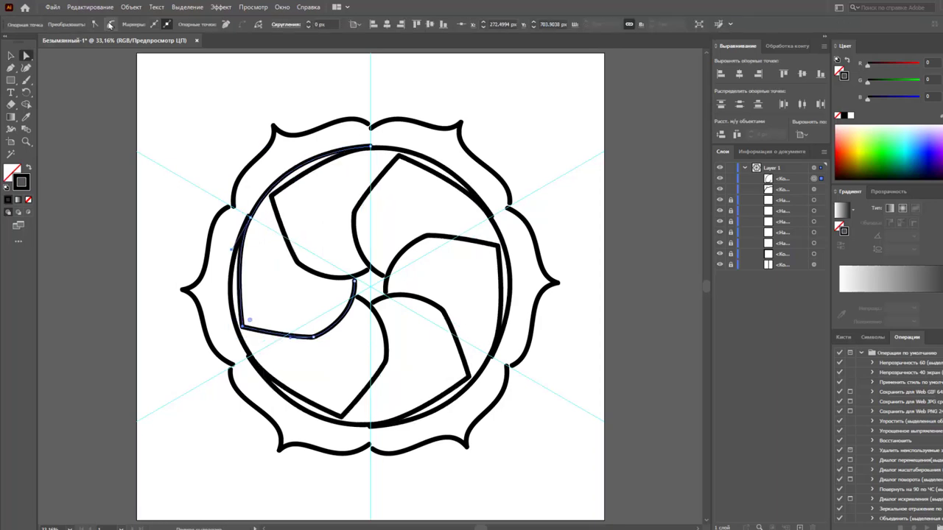
key(ctrl+z)
drag(256, 343, 267, 358)
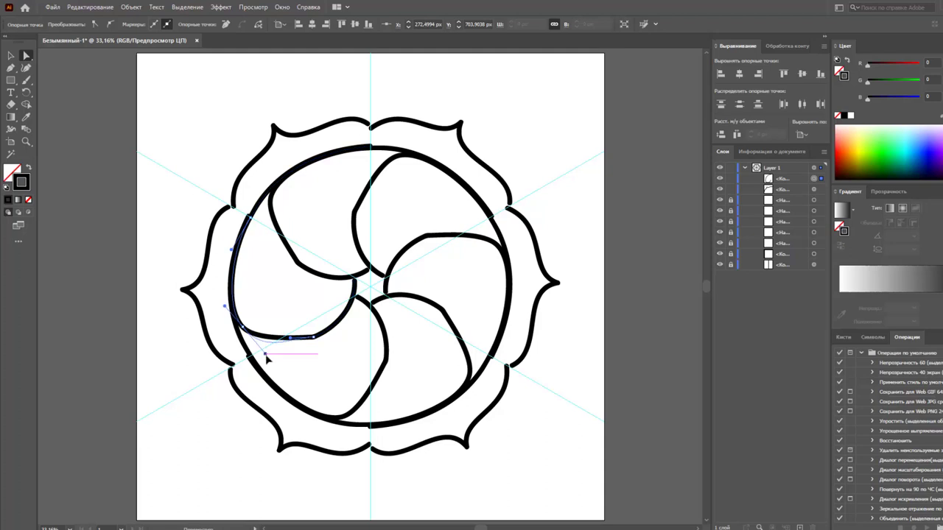
mouse_move(312, 337)
mouse_down()
mouse_move(324, 333)
mouse_move(357, 363)
mouse_up()
click(313, 341)
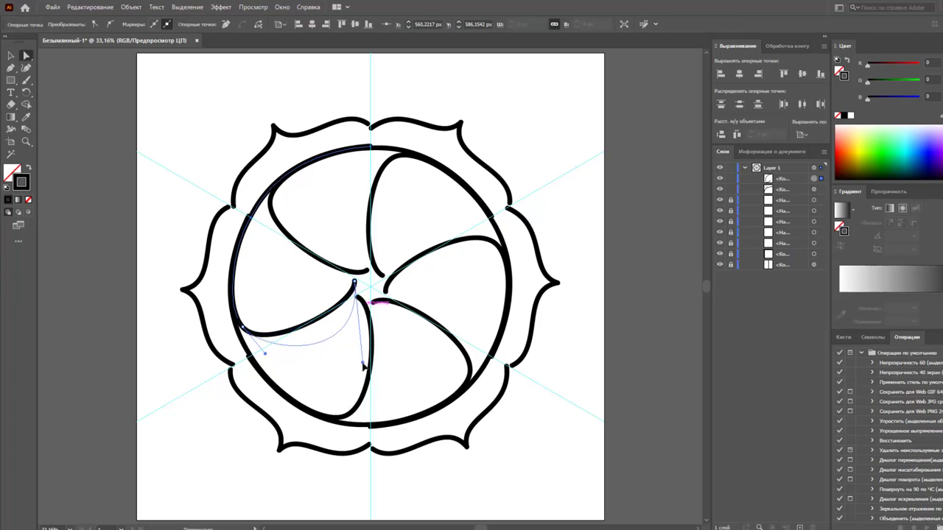
drag(265, 355, 266, 363)
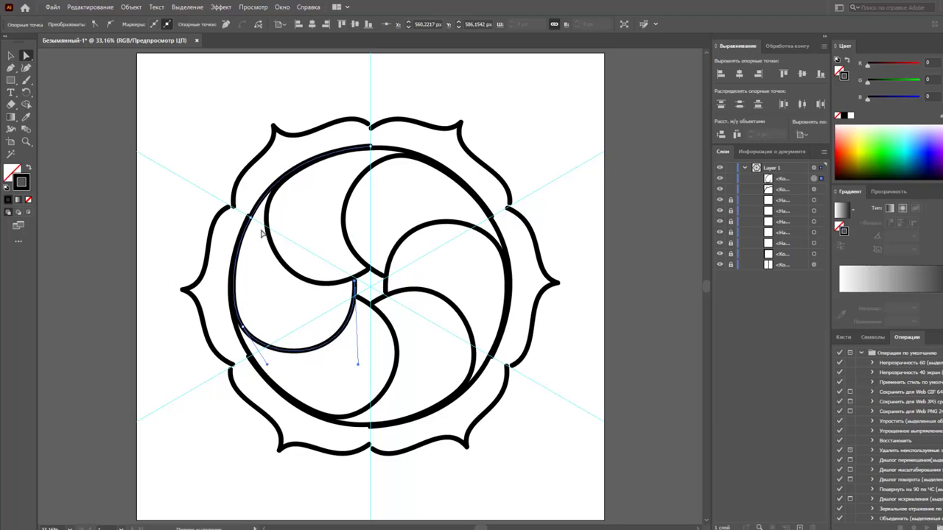
Pull an anchor on the swirl's left curve outward to tighten its bend, then deselect.
click(251, 218)
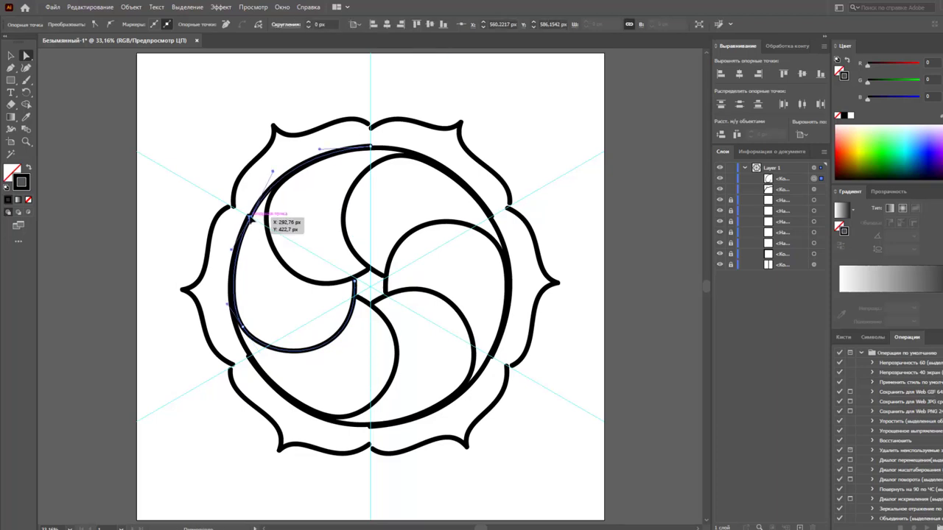
drag(251, 218, 240, 210)
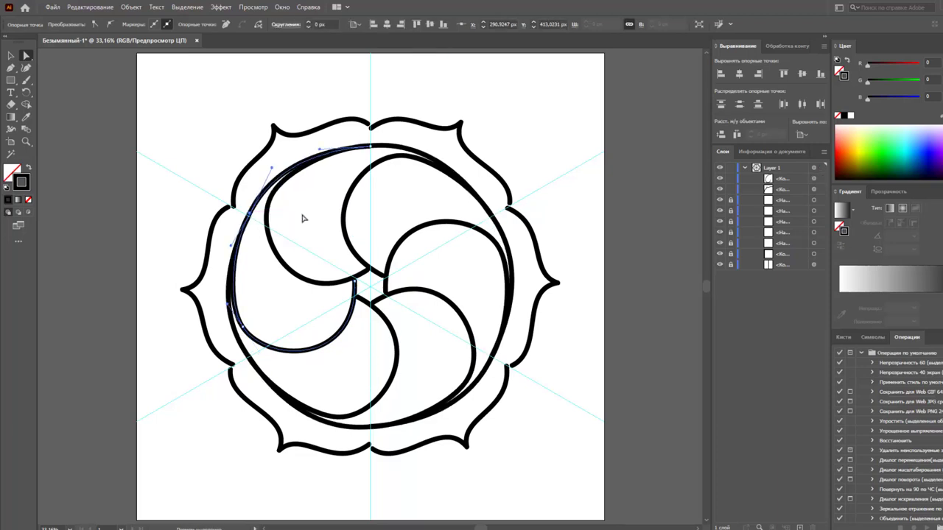
click(301, 218)
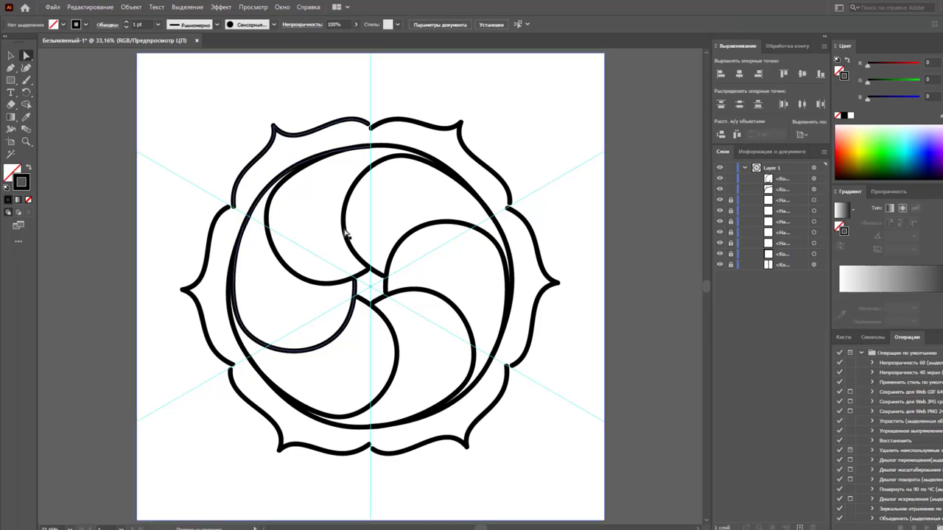
click(9, 56)
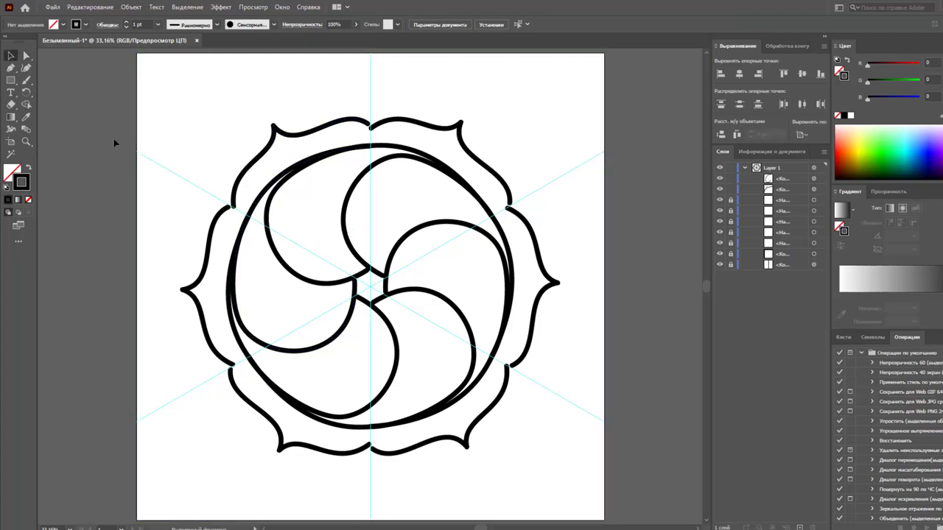
Confirm the Paintbrush options, set stroke weight to 4 pt, and paint a dot in each swirl lobe.
double_click(27, 81)
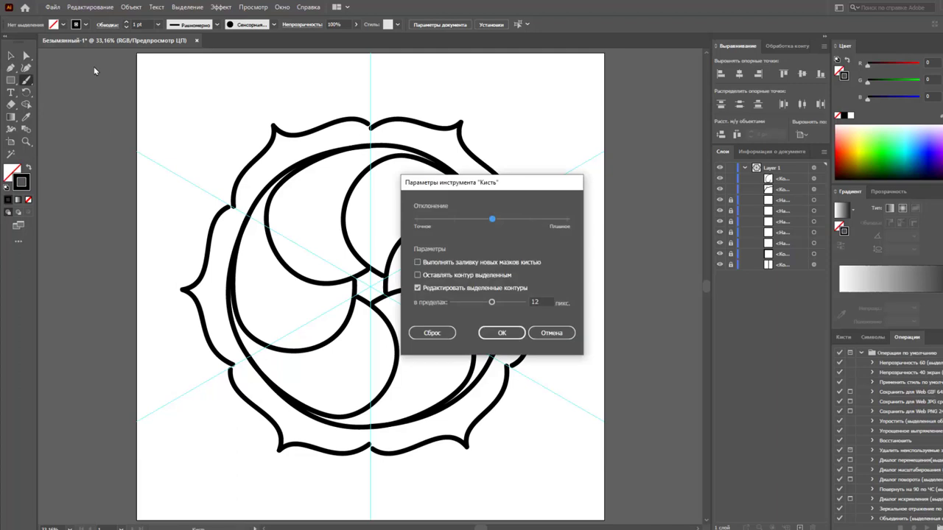
click(552, 335)
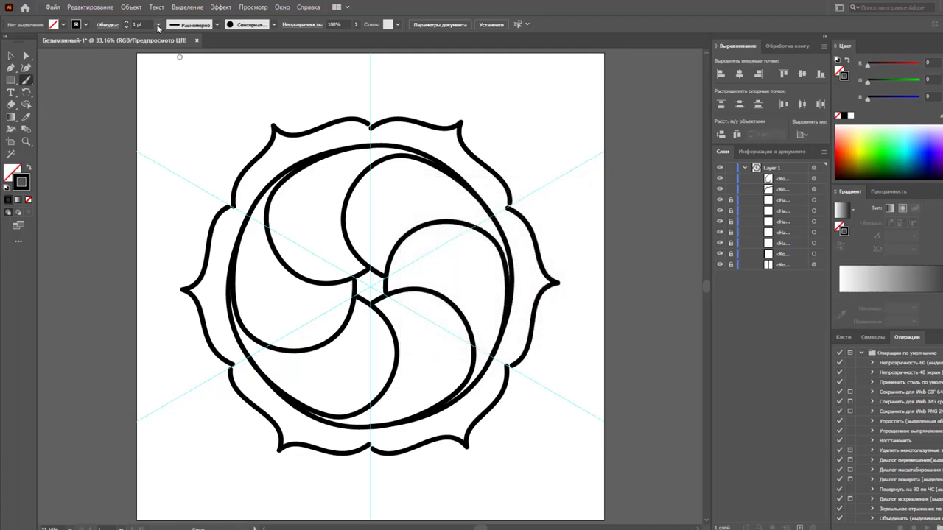
click(157, 26)
click(174, 140)
click(157, 25)
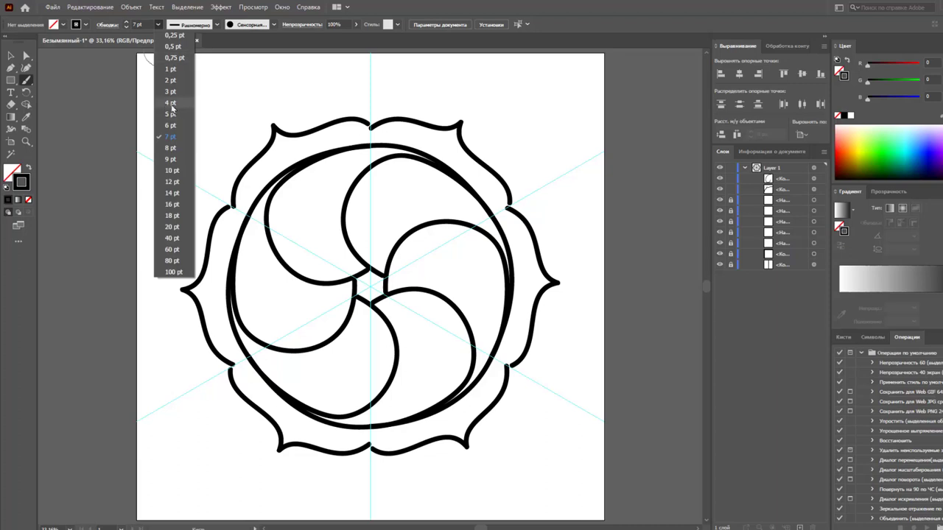
click(171, 104)
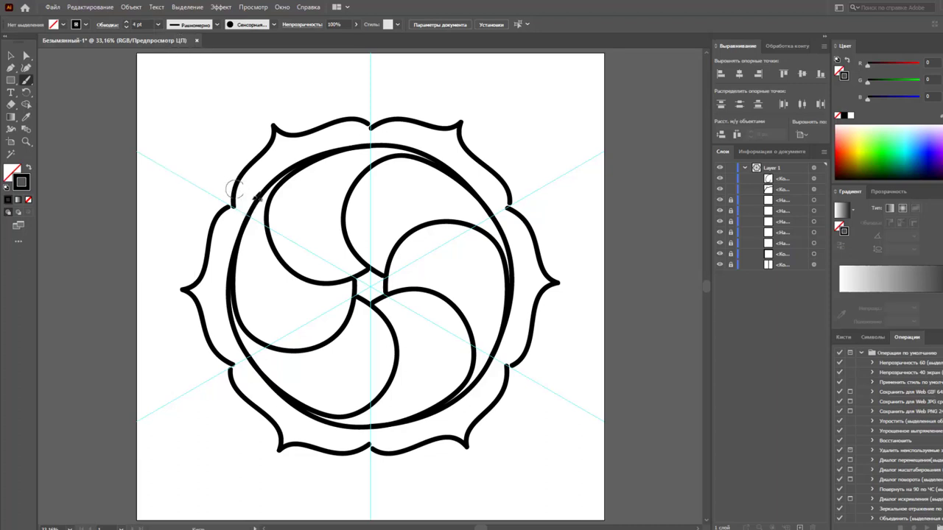
click(314, 196)
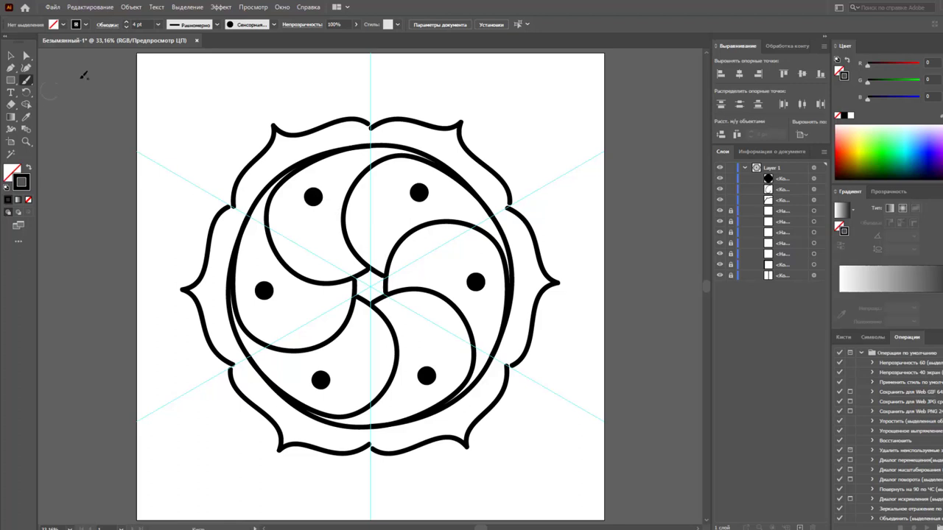
At 2 pt, paint thick crescent strokes along the inner ring and swirl arm edges.
click(158, 24)
click(177, 92)
drag(274, 179, 254, 214)
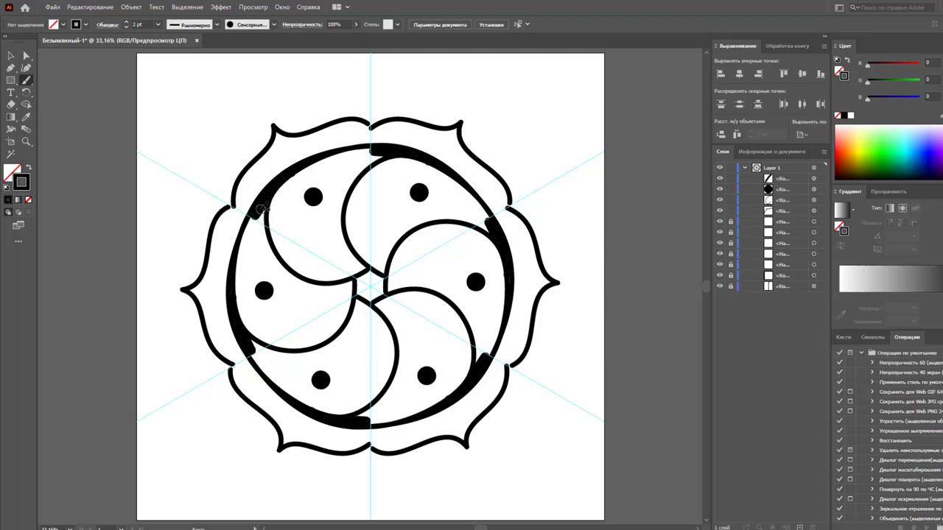
drag(254, 215, 287, 267)
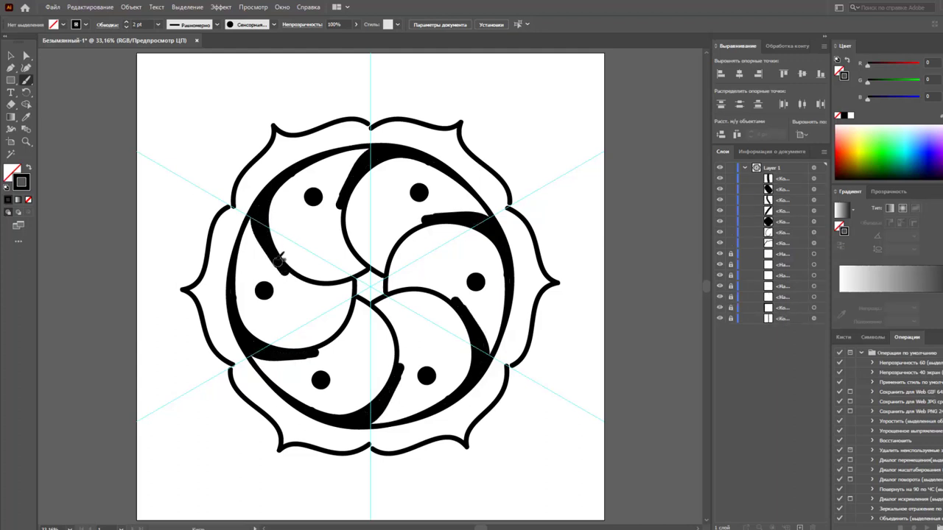
mouse_move(293, 270)
mouse_down()
mouse_move(324, 284)
mouse_move(364, 269)
mouse_up()
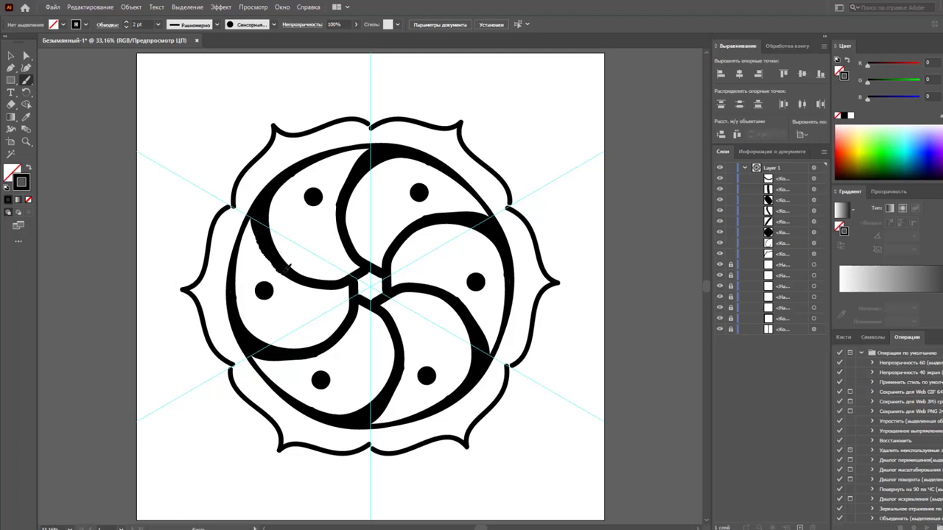
drag(300, 271, 309, 284)
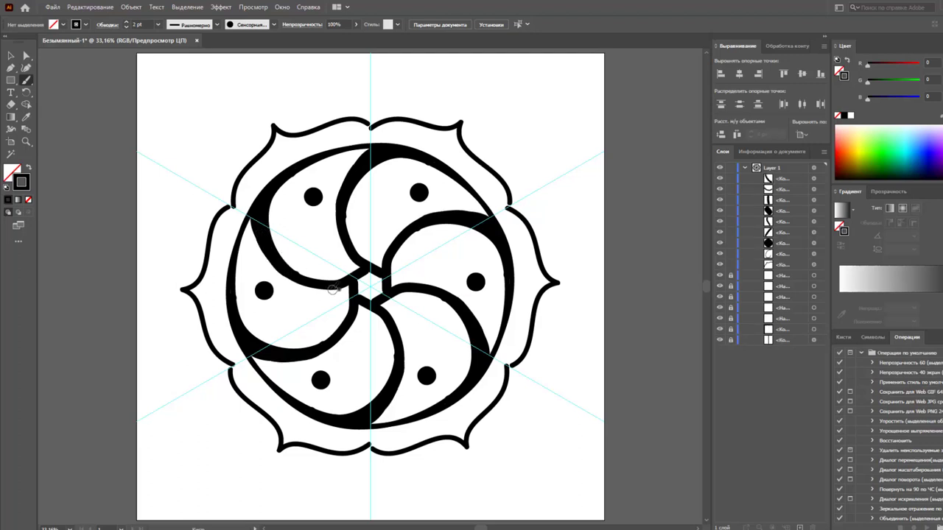
Move the upper-left crescent stroke's end anchor slightly up and right along the arc.
key(v)
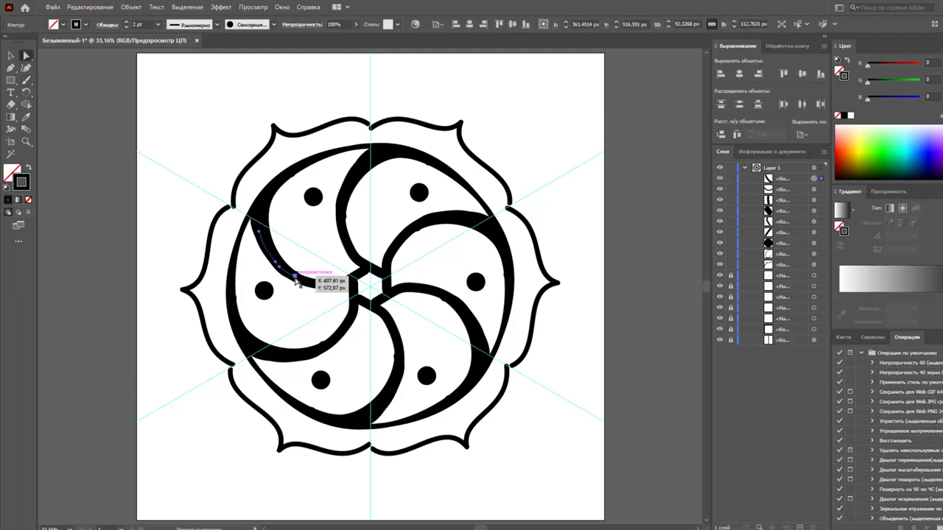
click(299, 278)
click(318, 277)
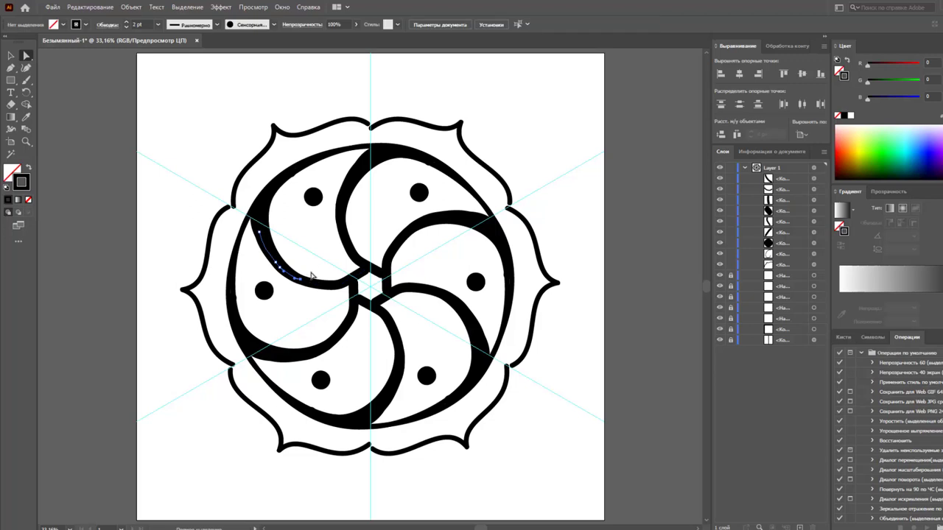
click(290, 173)
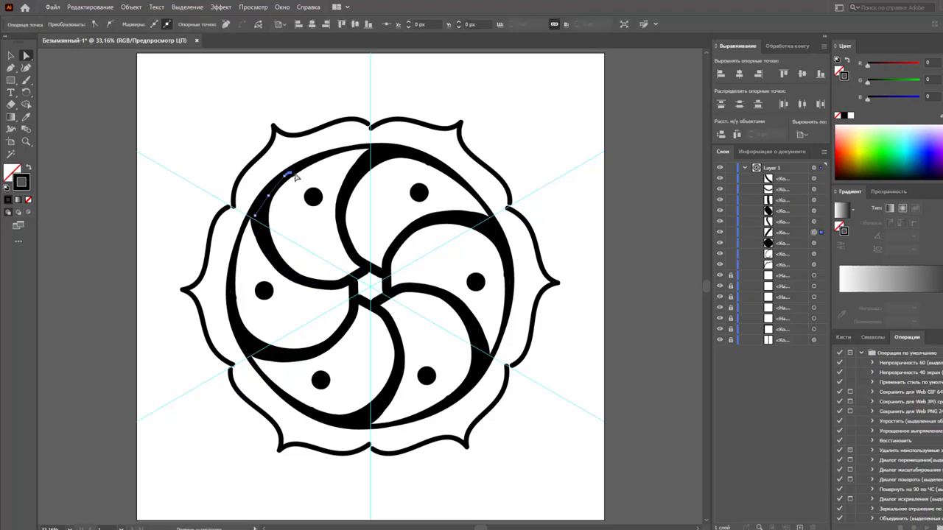
key(n)
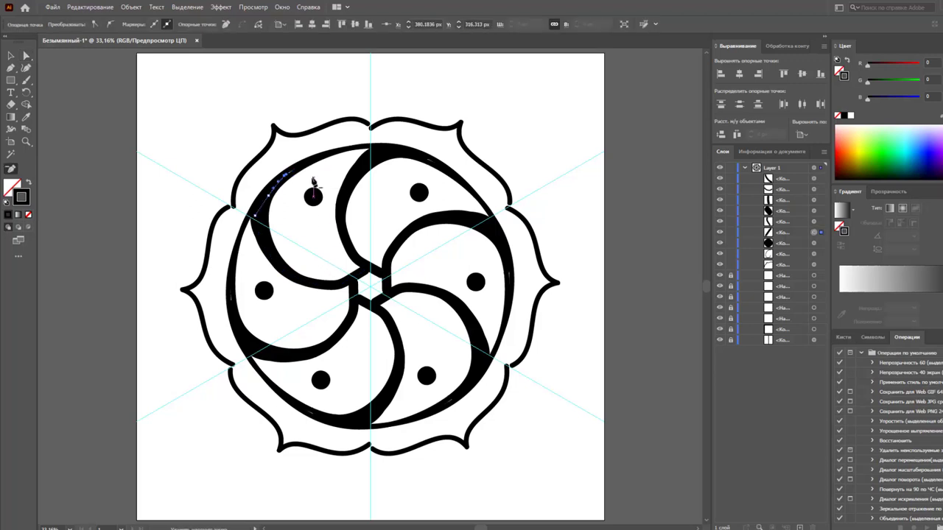
key(a)
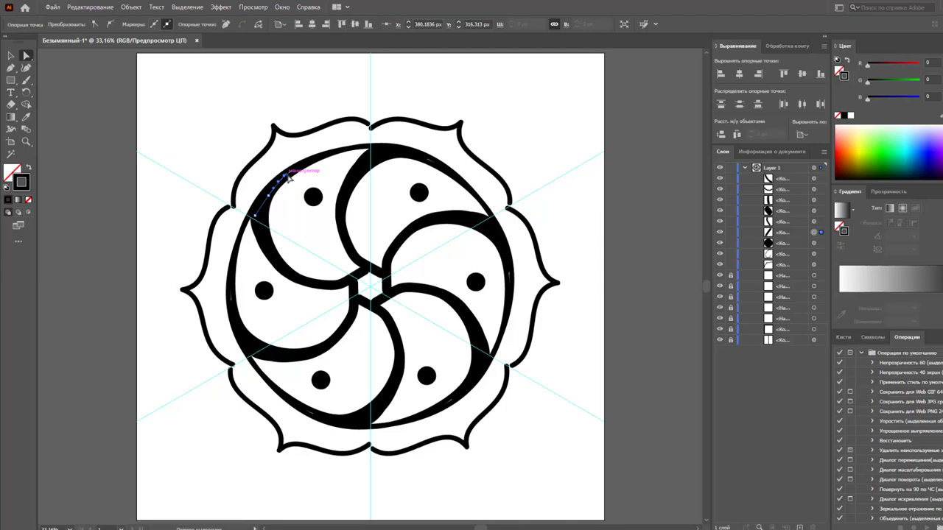
drag(288, 176, 291, 170)
click(290, 174)
click(299, 184)
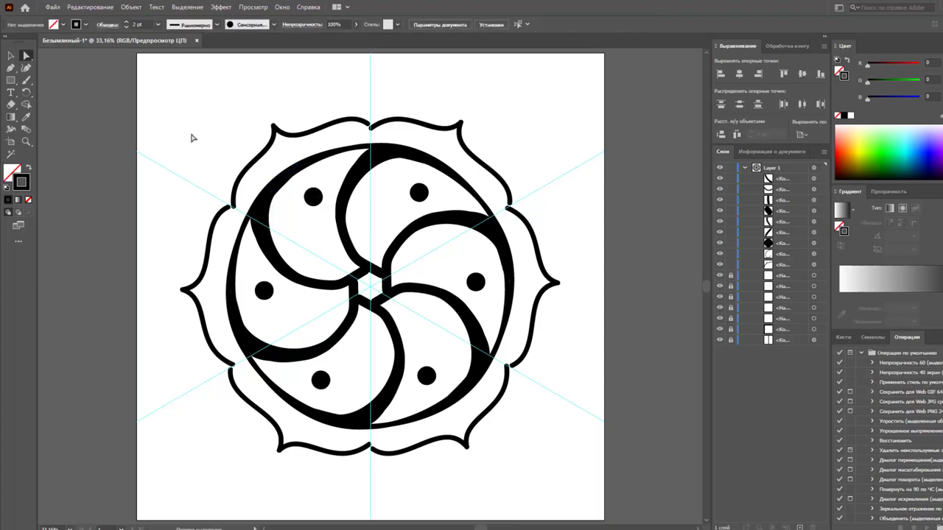
Select the scalloped petal outline and set its stroke weight to 2 pt.
drag(248, 122, 283, 149)
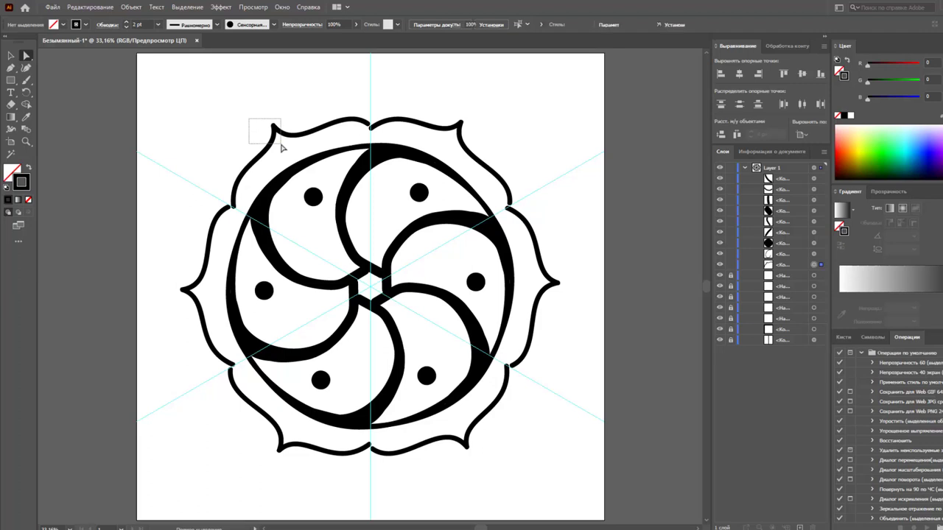
key(v)
drag(221, 106, 283, 148)
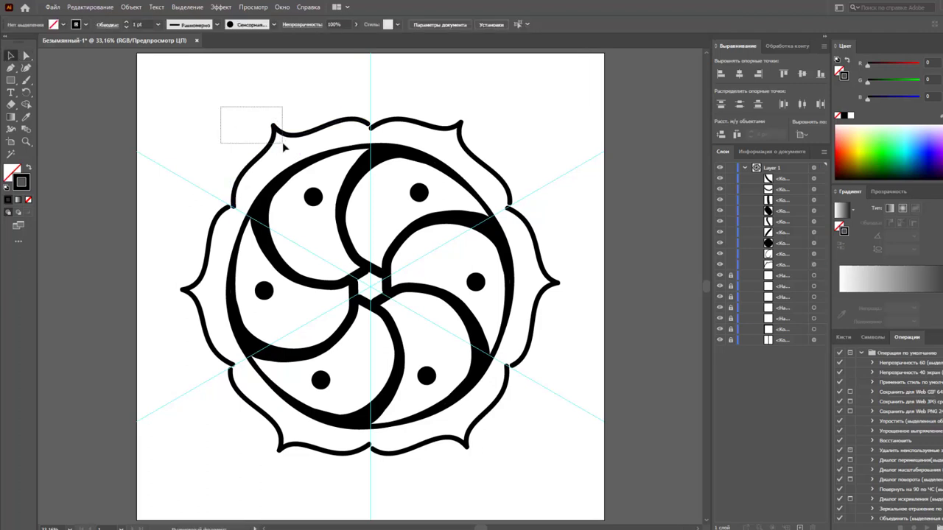
click(157, 25)
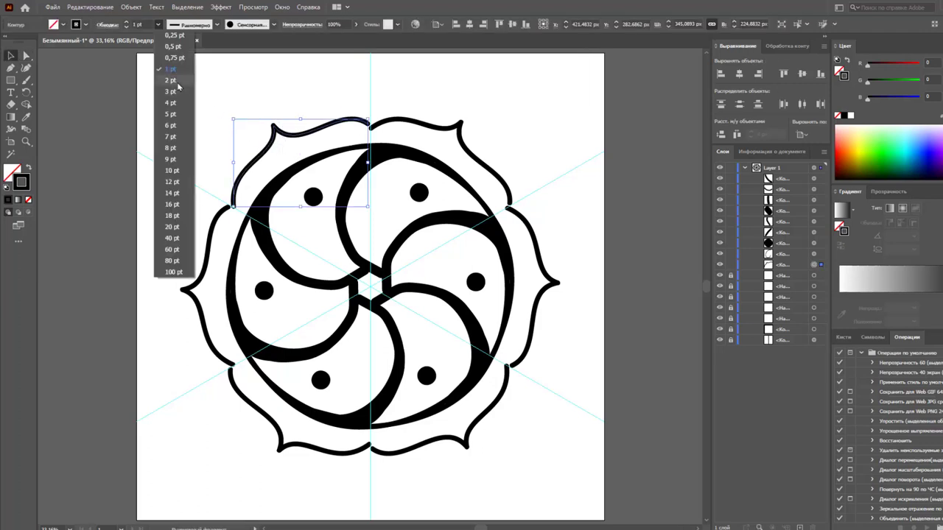
click(176, 89)
click(176, 86)
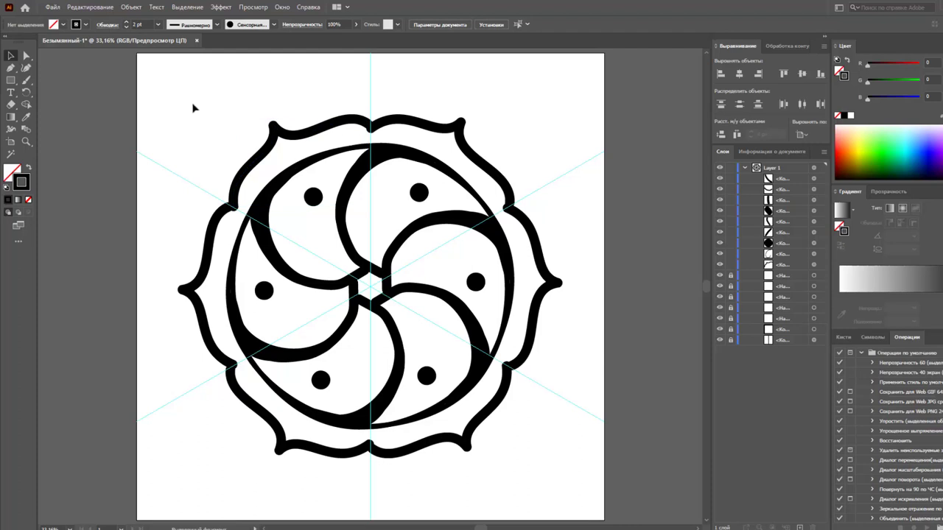
Paint a wavy curl rising from the top petal outline, undoing a stray dot, and select it.
click(28, 81)
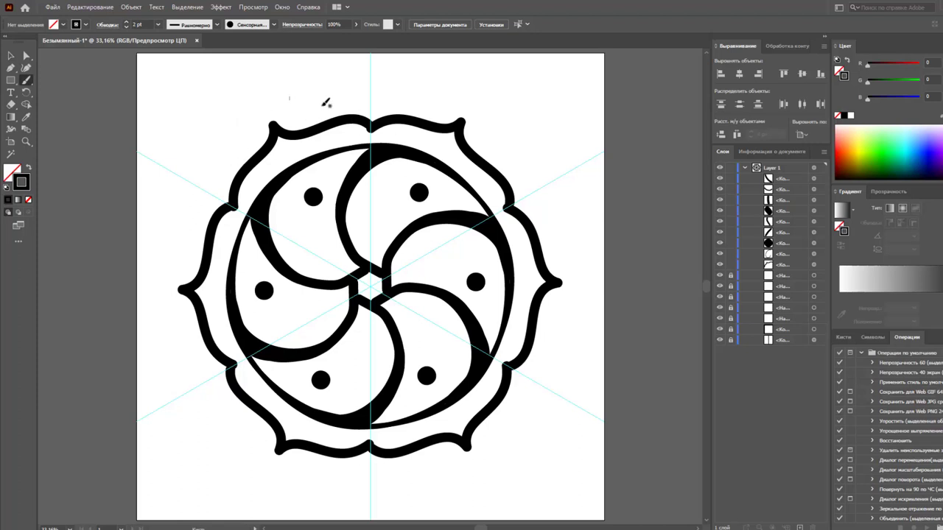
click(356, 115)
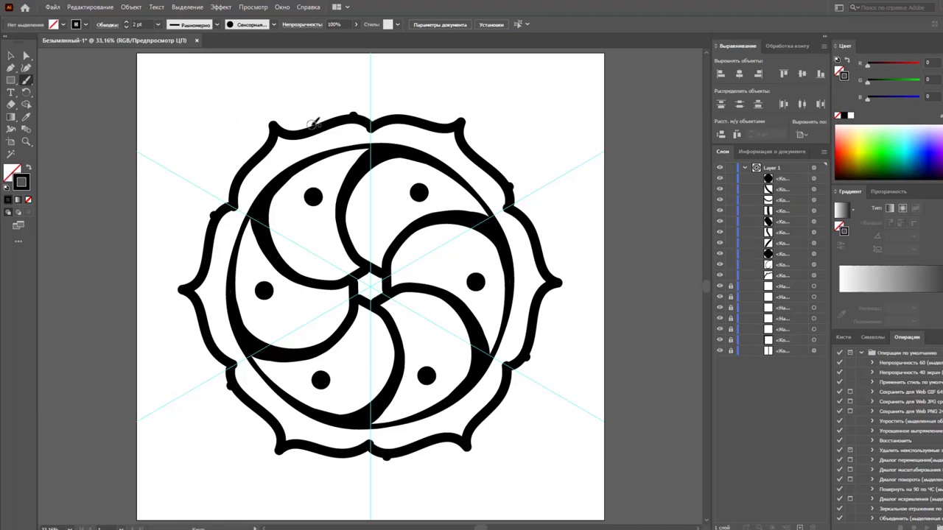
key(ctrl+z)
drag(313, 127, 372, 70)
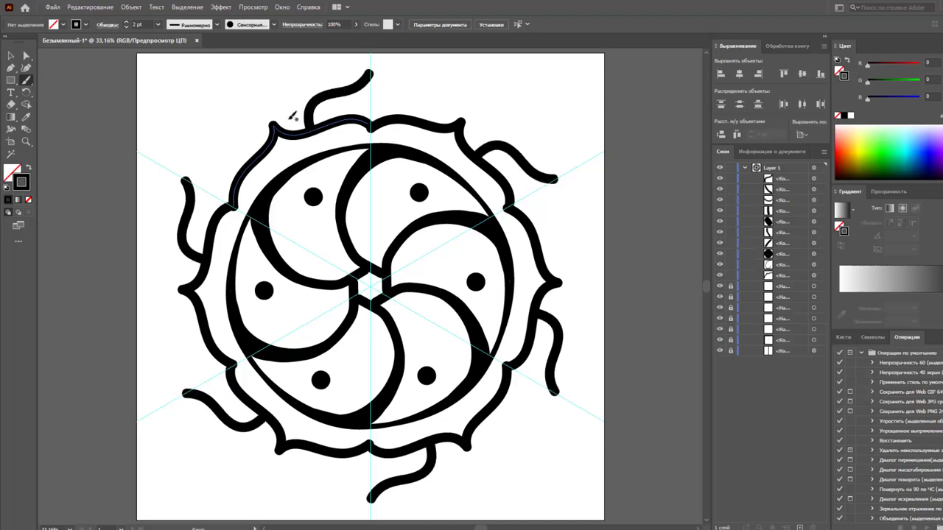
click(9, 55)
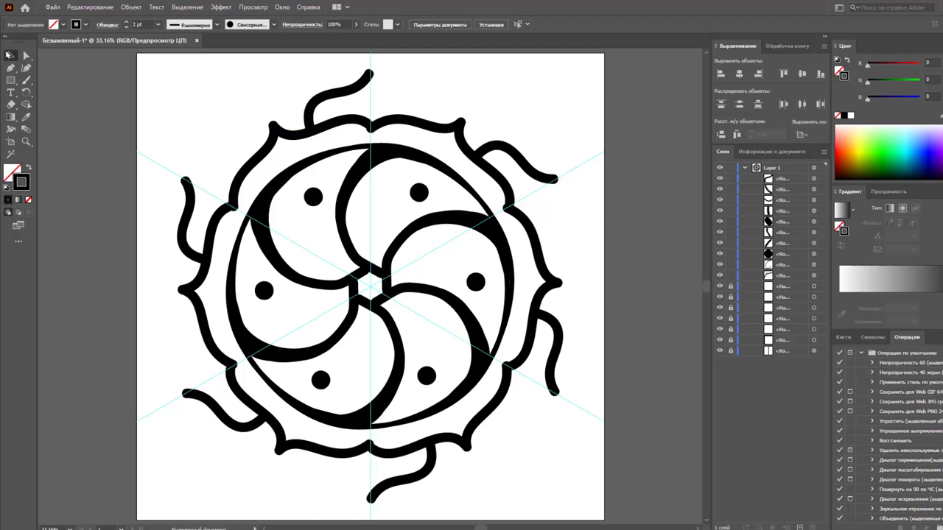
click(337, 101)
click(26, 92)
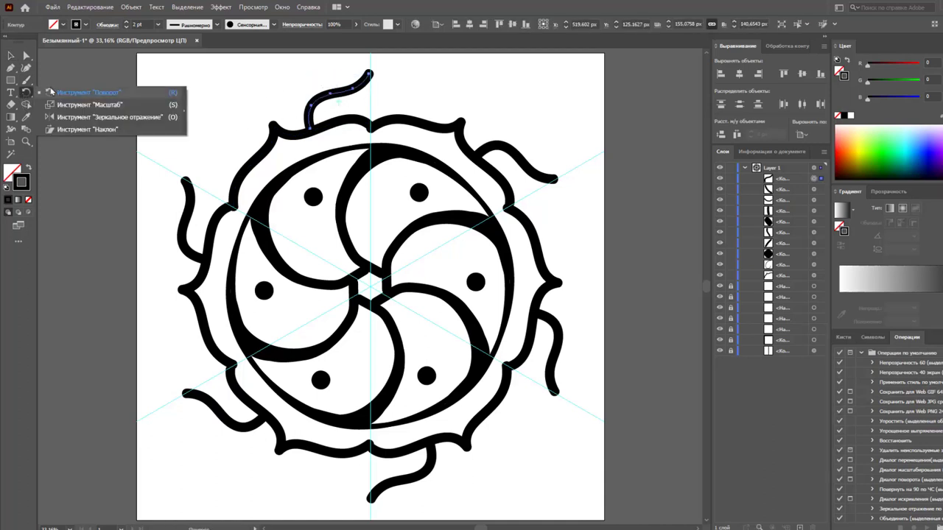
Mirror the top curl across the vertical axis.
click(103, 117)
drag(360, 87, 381, 89)
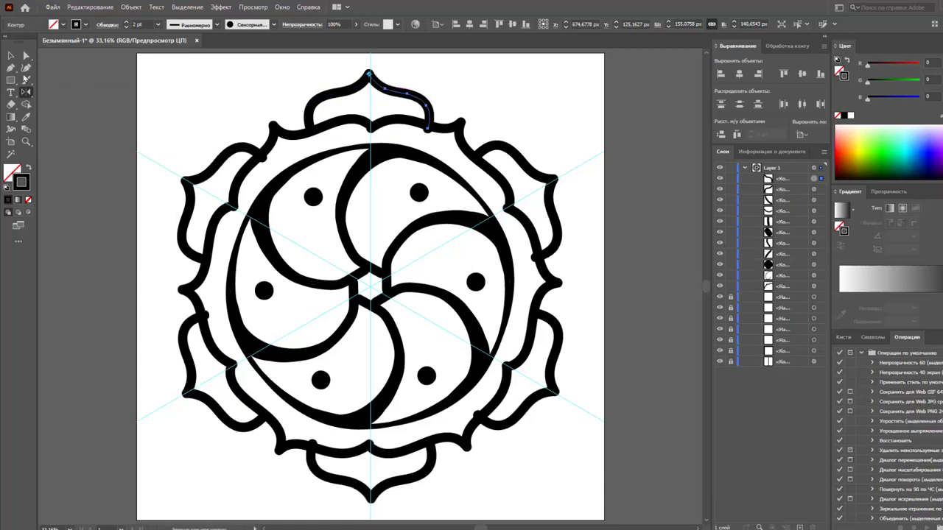
key(v)
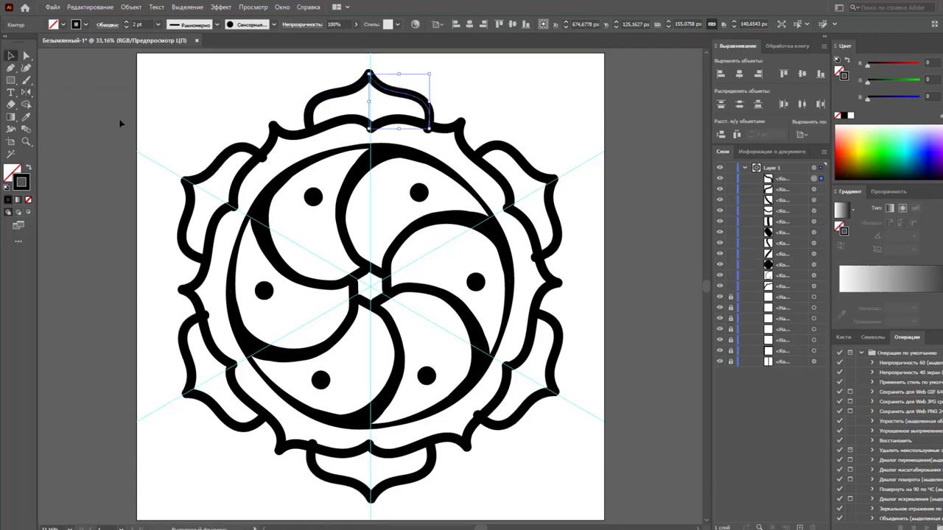
Rotate the top petal's right half a few degrees about its tip anchor, then deselect.
drag(29, 95, 67, 92)
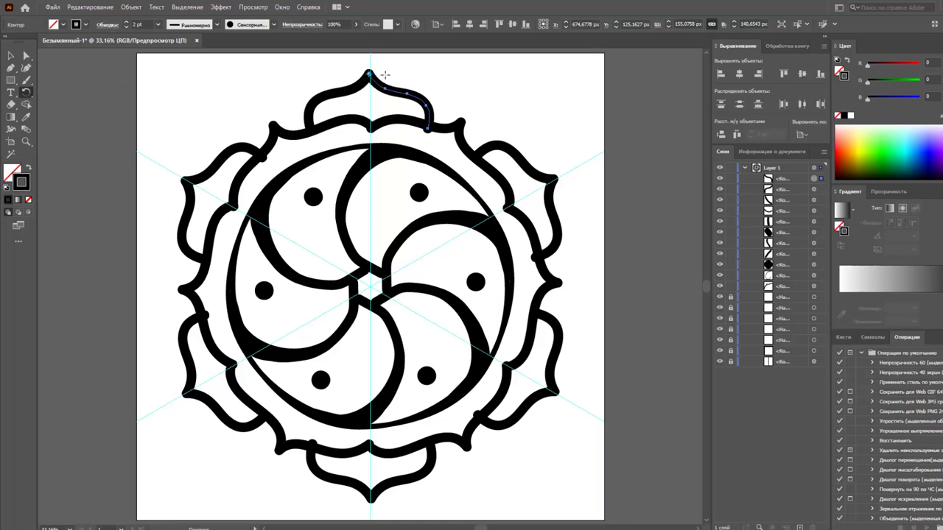
click(368, 73)
drag(421, 94, 425, 98)
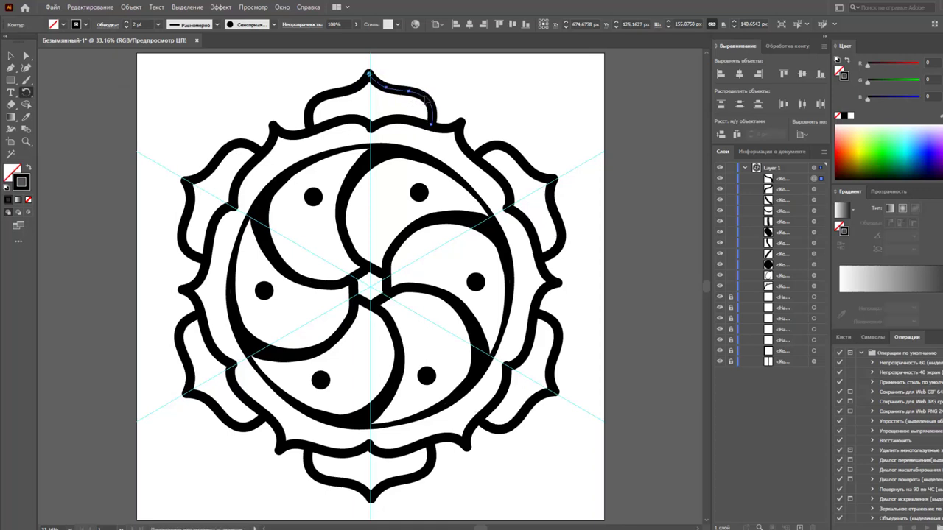
key(v)
click(127, 92)
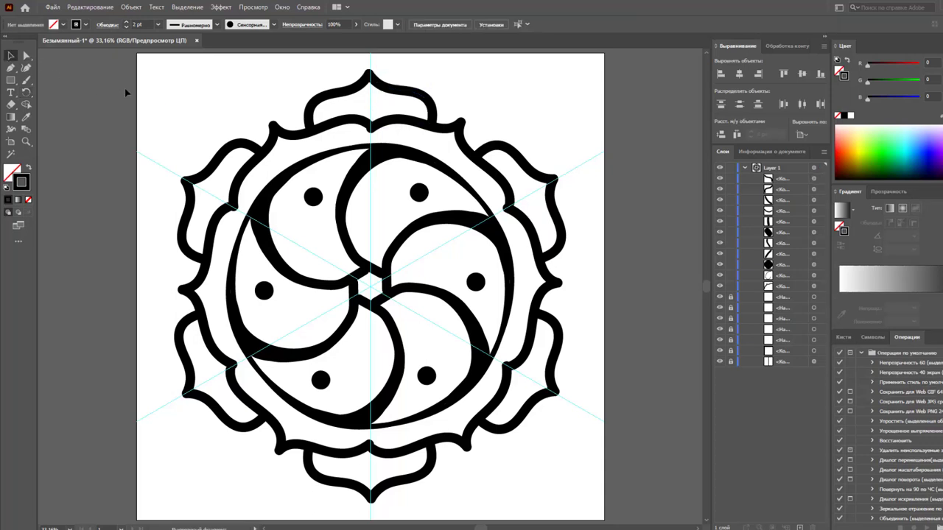
Brush a large rounded upper-left outer petal and nudge its end onto the top petal.
click(29, 82)
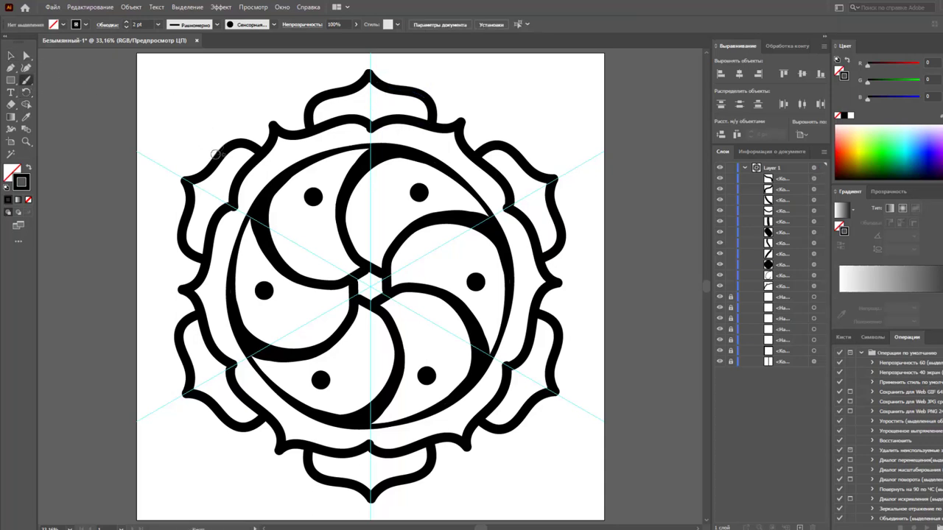
mouse_move(215, 153)
mouse_down()
mouse_move(304, 72)
mouse_move(329, 79)
mouse_move(326, 89)
mouse_up()
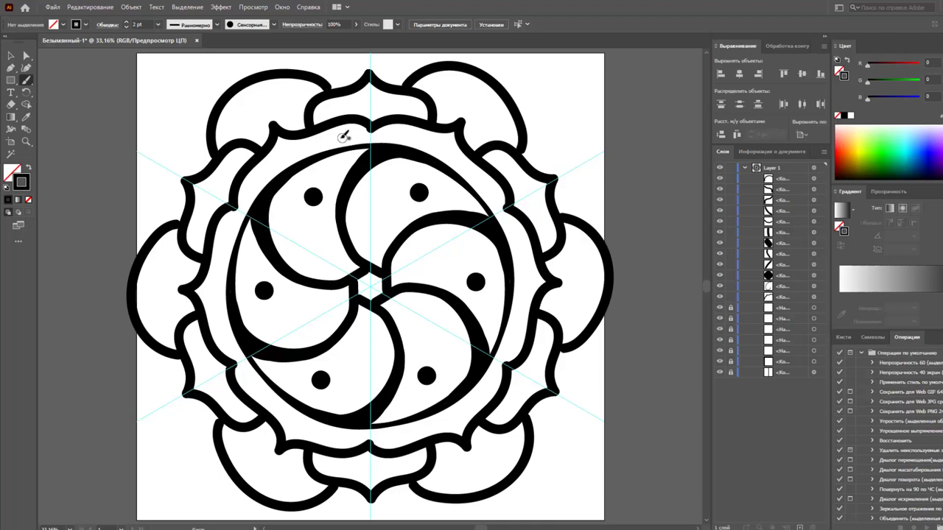
key(a)
click(329, 88)
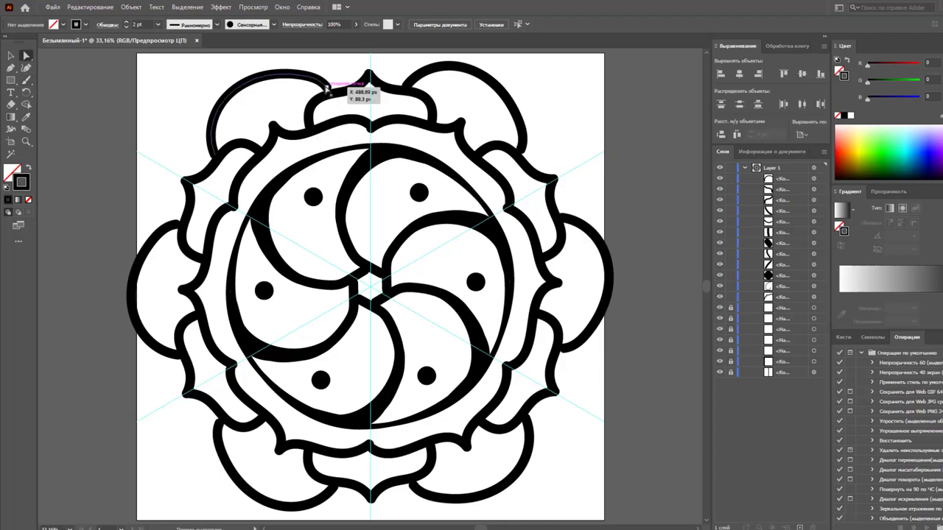
drag(329, 88, 331, 93)
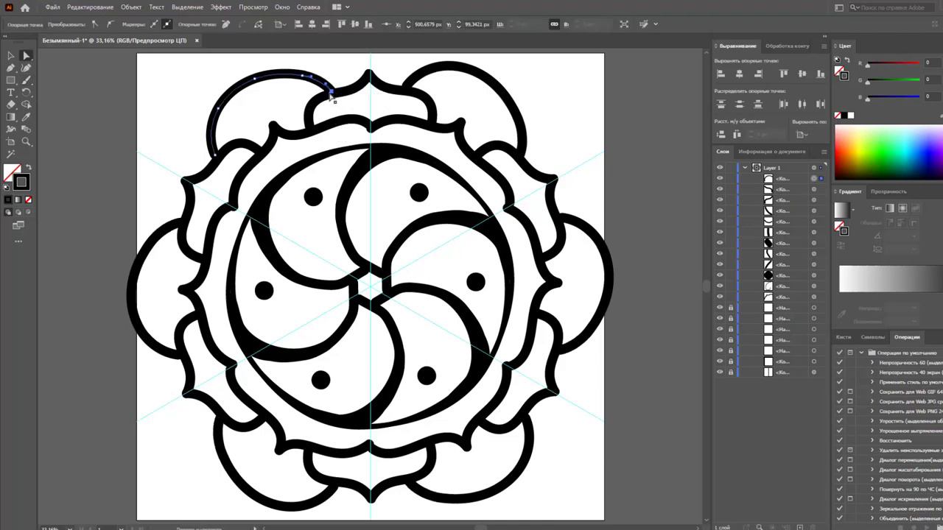
click(302, 76)
click(26, 80)
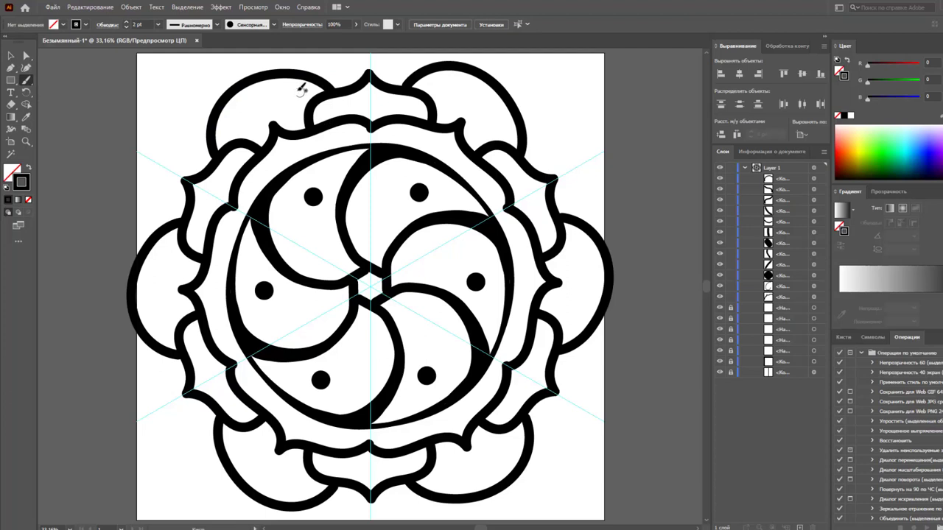
Brush two inner curves in the upper-left outer petal and a curl from the upper-left dot.
mouse_move(287, 72)
mouse_down()
mouse_move(271, 99)
mouse_move(274, 126)
mouse_up()
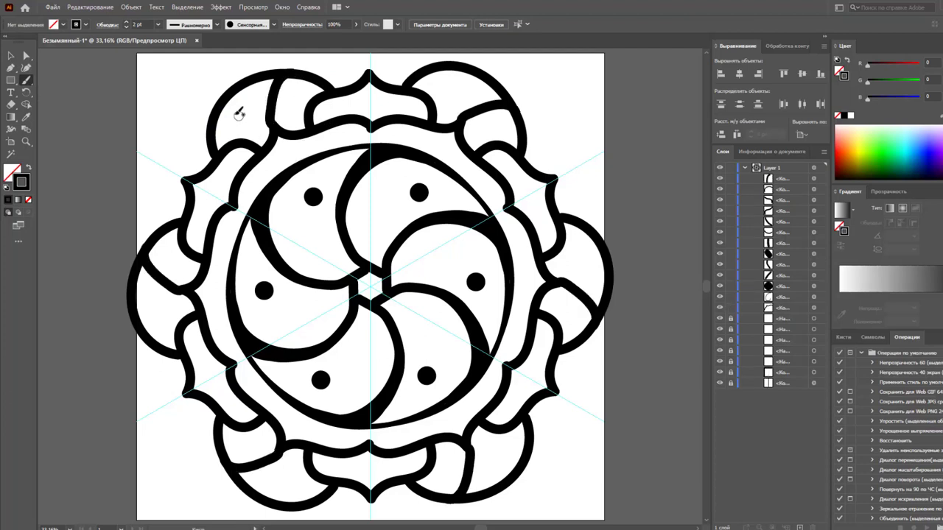
drag(234, 106, 279, 119)
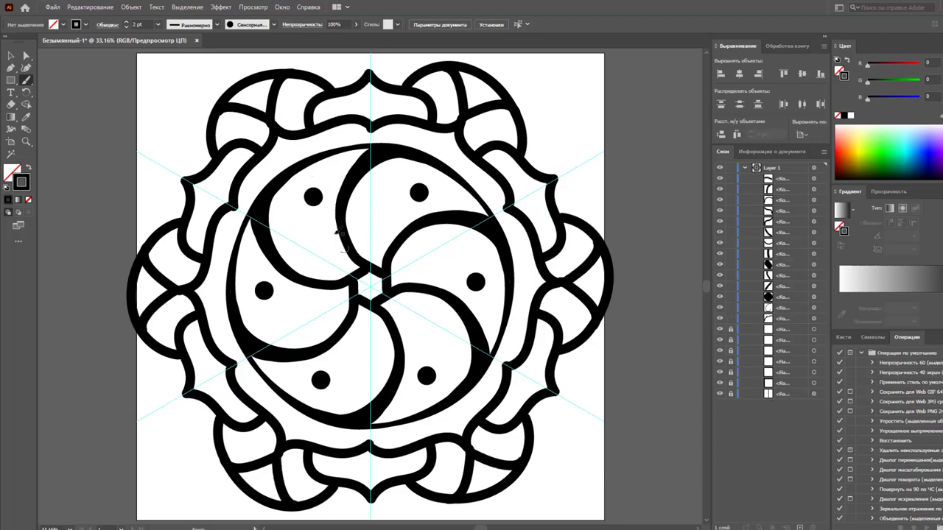
mouse_move(313, 197)
mouse_down()
mouse_move(328, 218)
mouse_move(343, 219)
mouse_move(300, 235)
mouse_move(318, 264)
mouse_move(346, 276)
mouse_up()
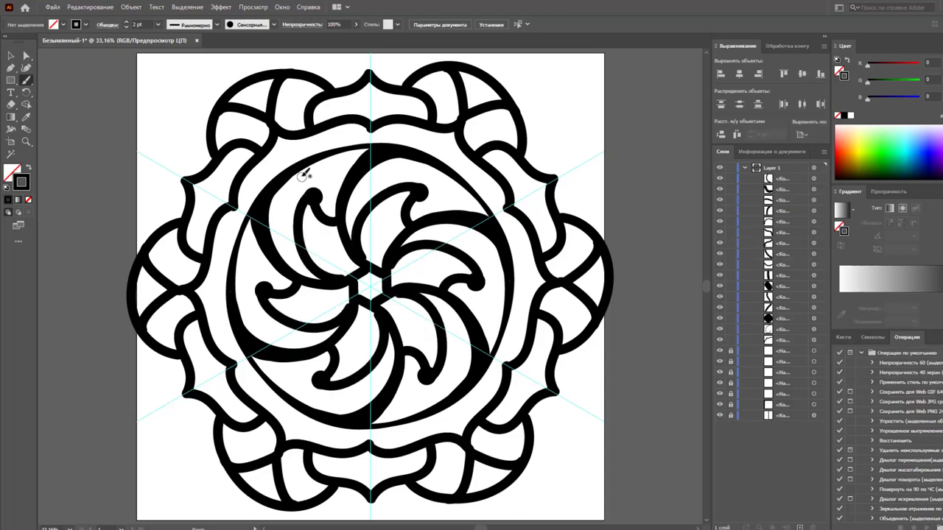
Paint four hooked and curved stripes through the inner swirl arms.
drag(277, 193, 318, 193)
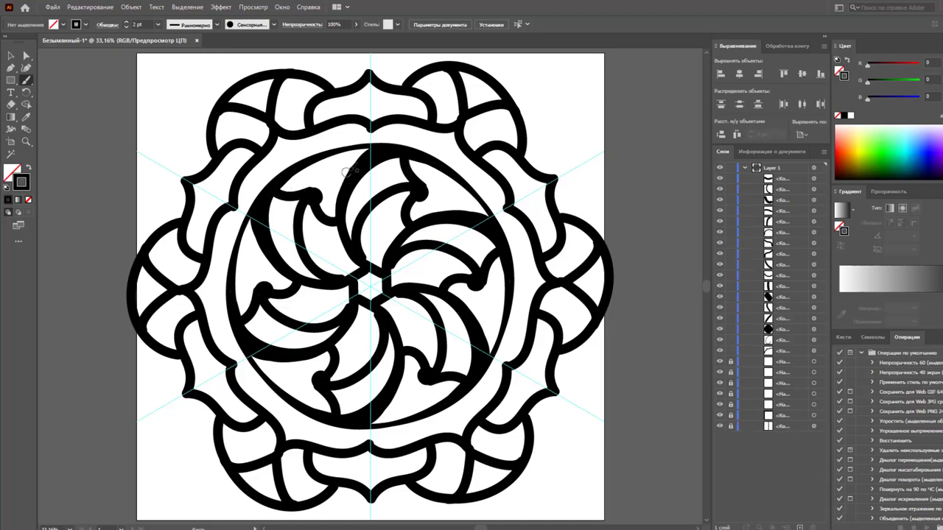
mouse_move(354, 156)
mouse_down()
mouse_move(316, 191)
mouse_move(327, 217)
mouse_up()
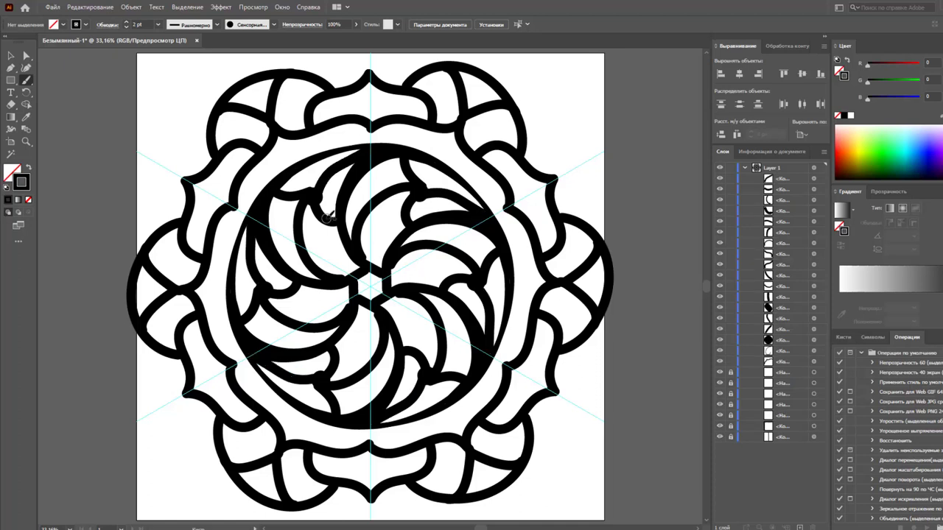
drag(305, 167, 309, 184)
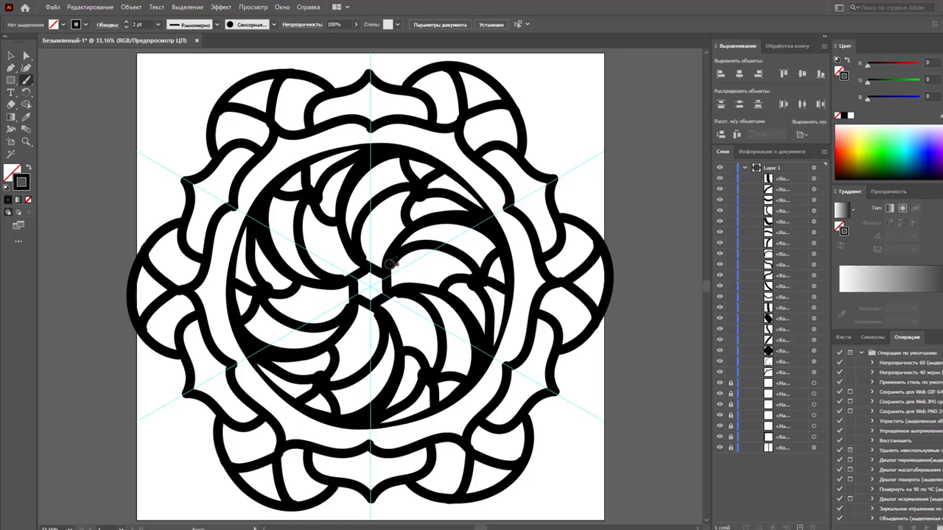
drag(333, 224, 322, 258)
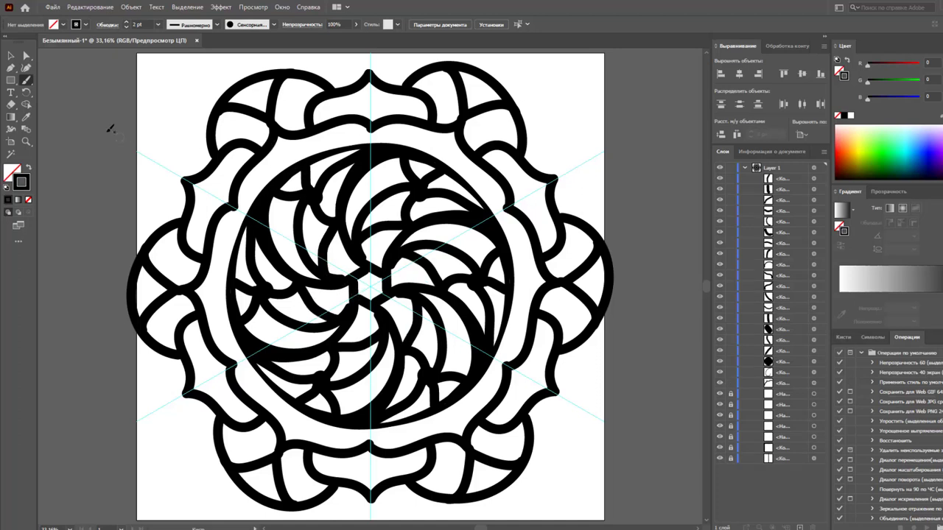
click(159, 26)
At 1 pt, draw thin arcs and short lines along the petal edges around the central circle.
click(166, 70)
mouse_move(281, 135)
mouse_down()
mouse_move(301, 150)
mouse_move(300, 141)
mouse_move(274, 184)
mouse_up()
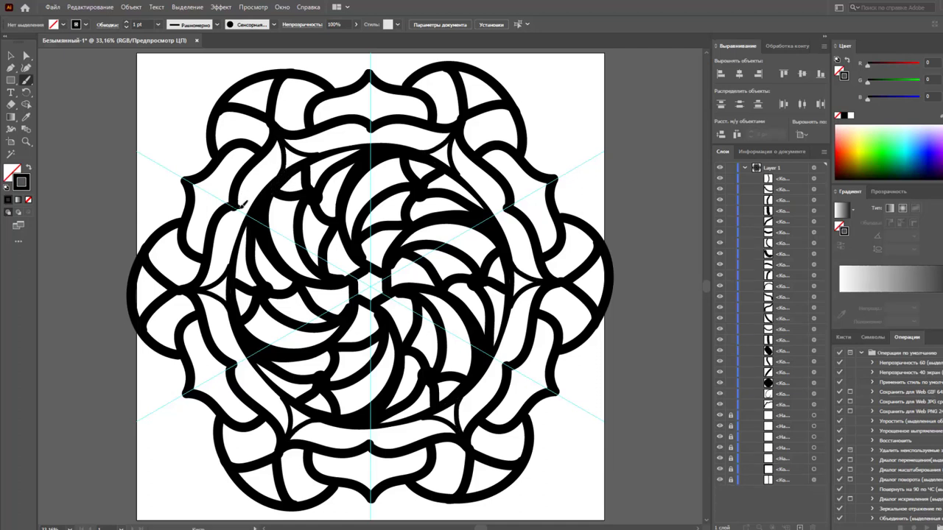
drag(261, 200, 269, 204)
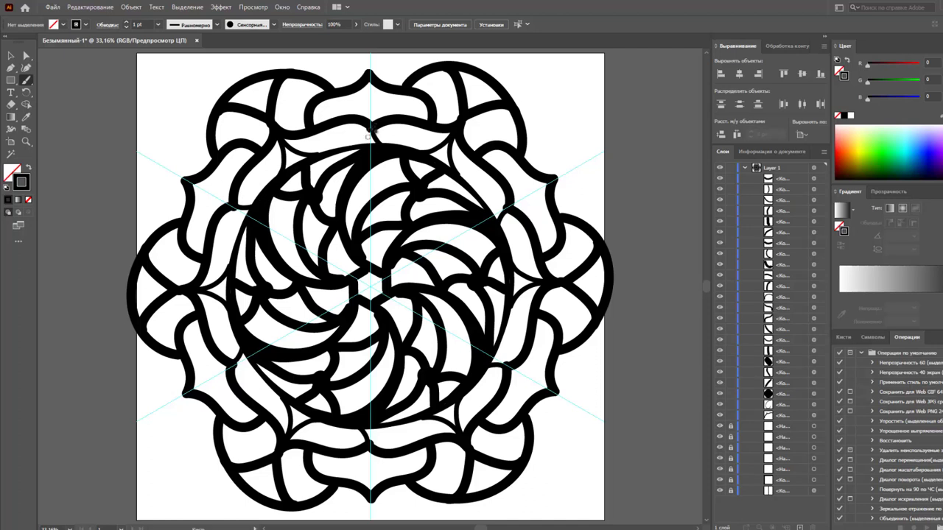
drag(375, 178, 376, 180)
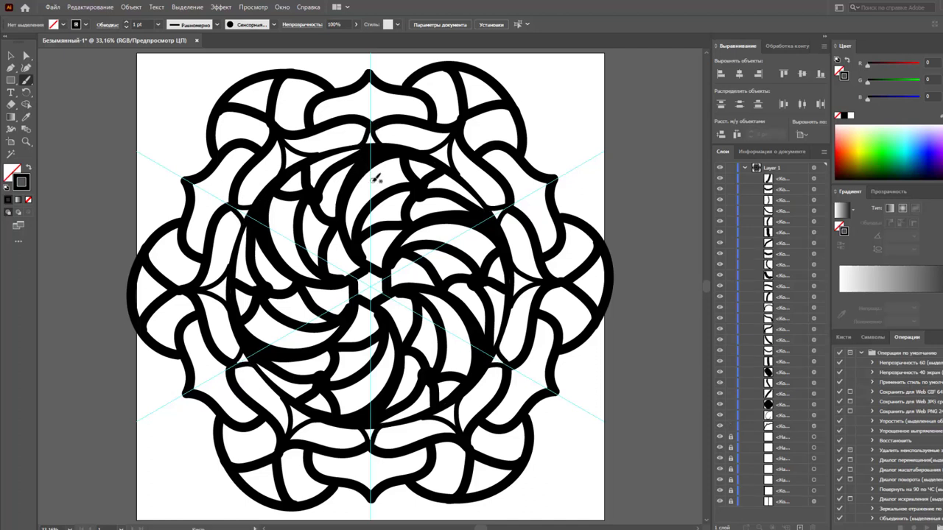
drag(337, 129, 360, 141)
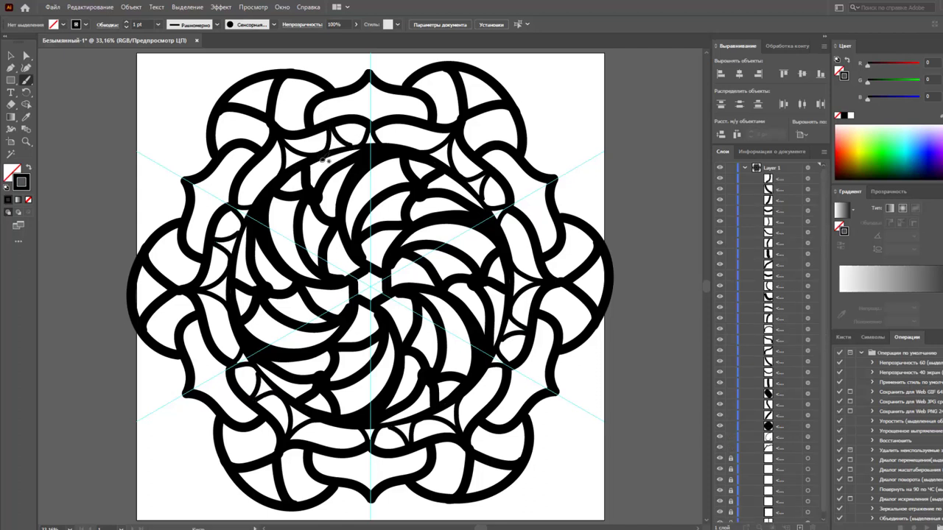
drag(256, 169, 271, 173)
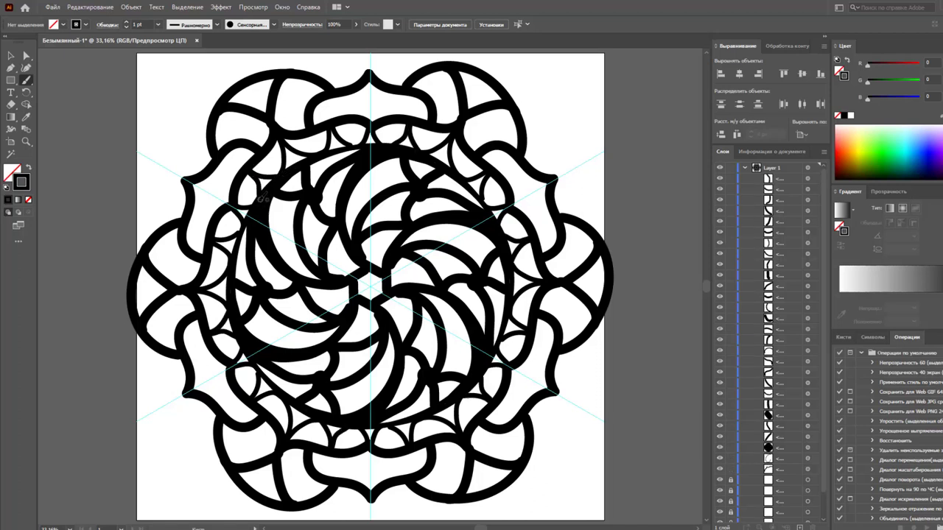
Try a 1 pt weight on strokes in the upper-left inner area, then undo it.
click(11, 56)
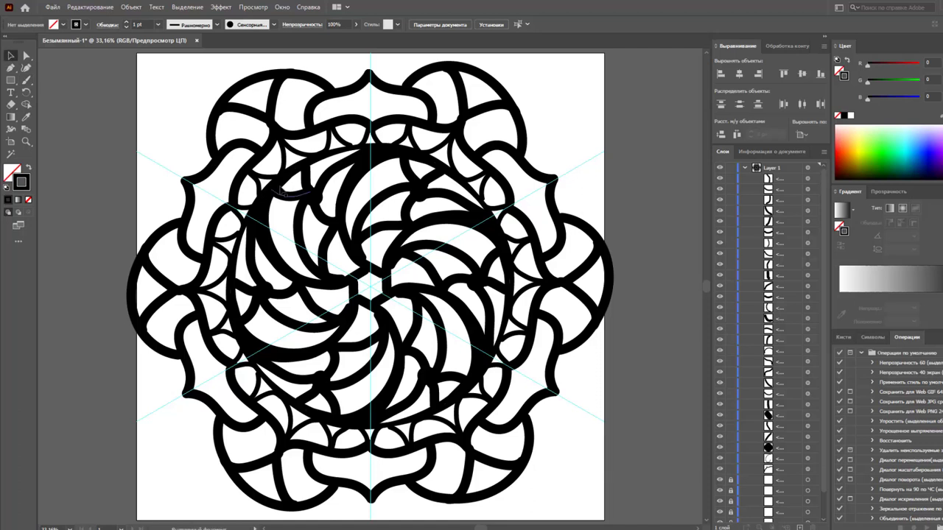
drag(307, 197, 328, 184)
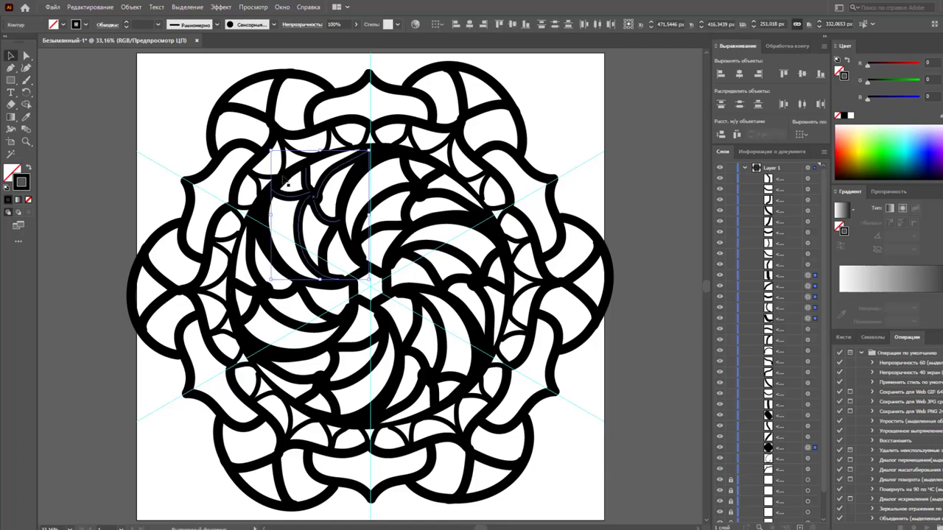
click(158, 25)
click(170, 73)
click(167, 89)
key(ctrl+z)
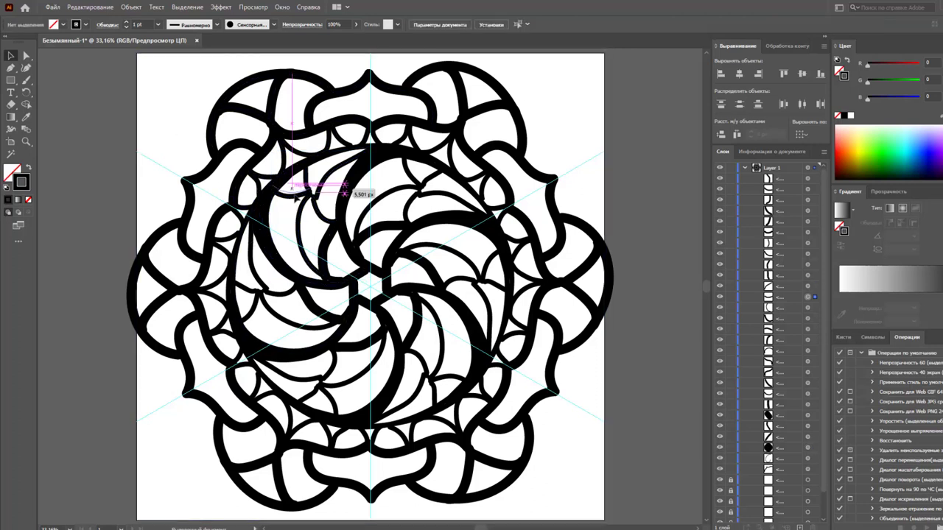
Delete the stray paths and thick pieces around the inner-left ring.
click(294, 184)
click(305, 178)
key(Delete)
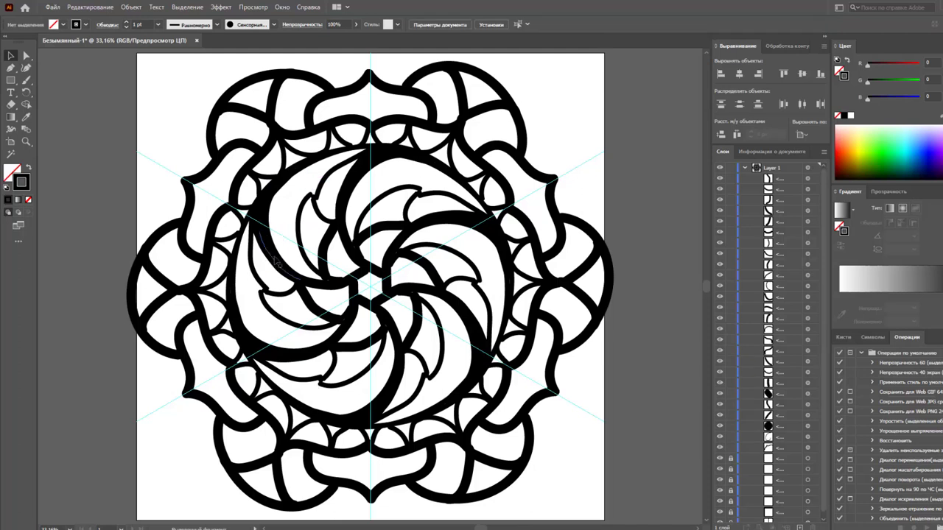
click(271, 254)
key(Delete)
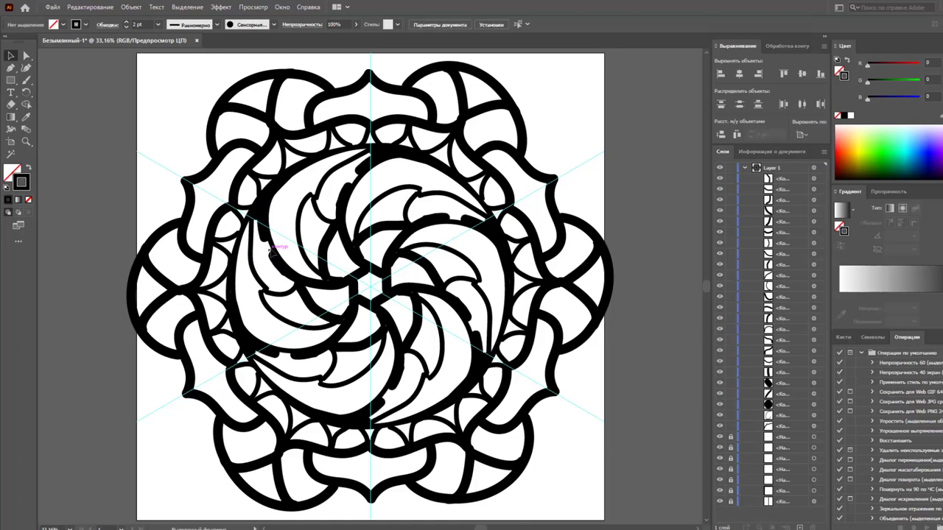
click(264, 220)
key(Delete)
click(265, 219)
key(Delete)
click(276, 256)
key(Delete)
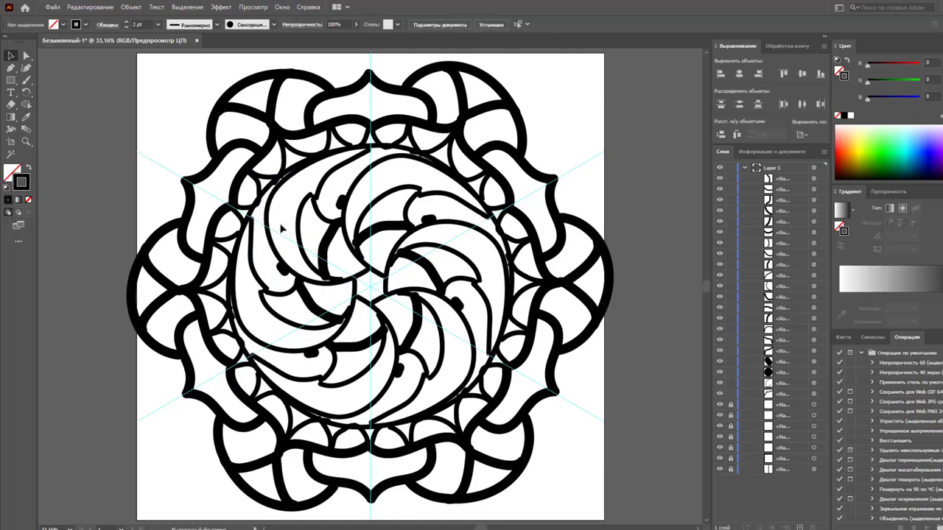
Delete the inner curve near the centre and the small black dots.
click(327, 247)
key(Delete)
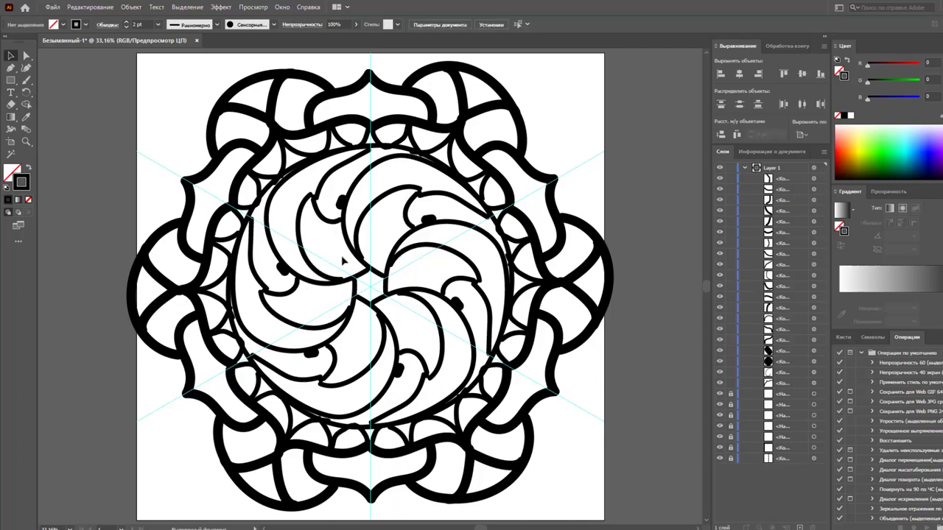
click(337, 201)
key(Delete)
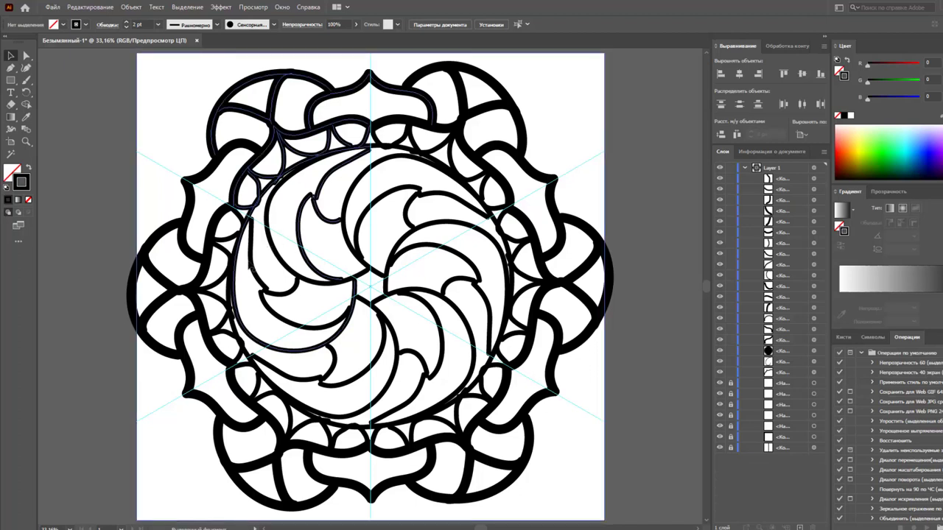
Thicken the ring curve around the swirl to 2 pt and delete the inner petal shapes.
click(252, 326)
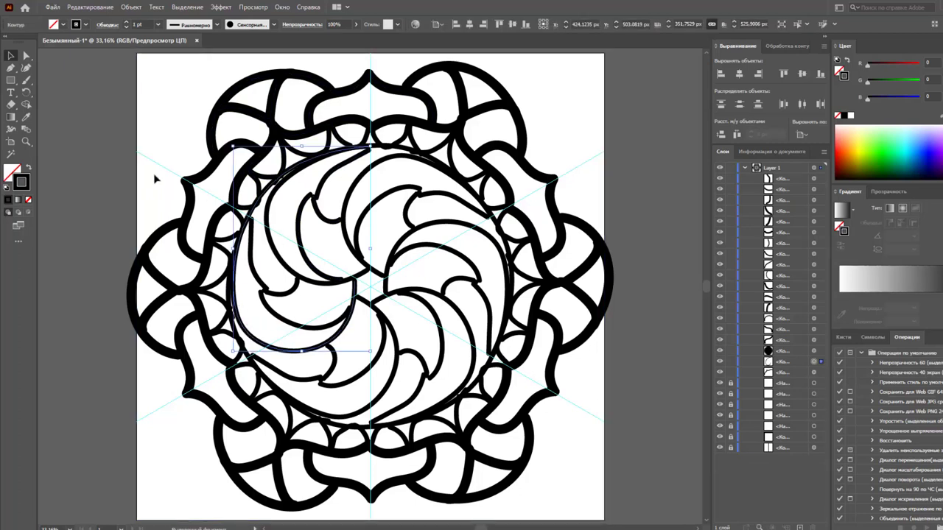
click(157, 24)
click(170, 77)
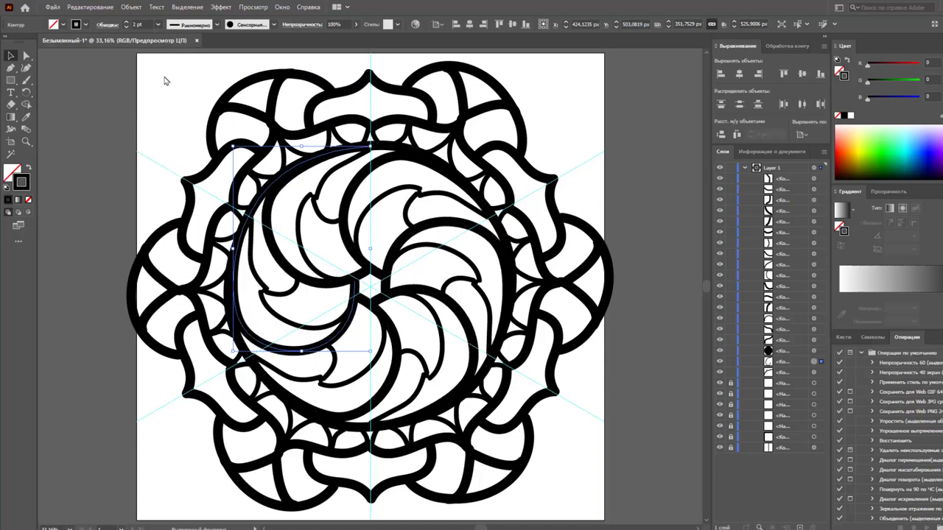
click(309, 196)
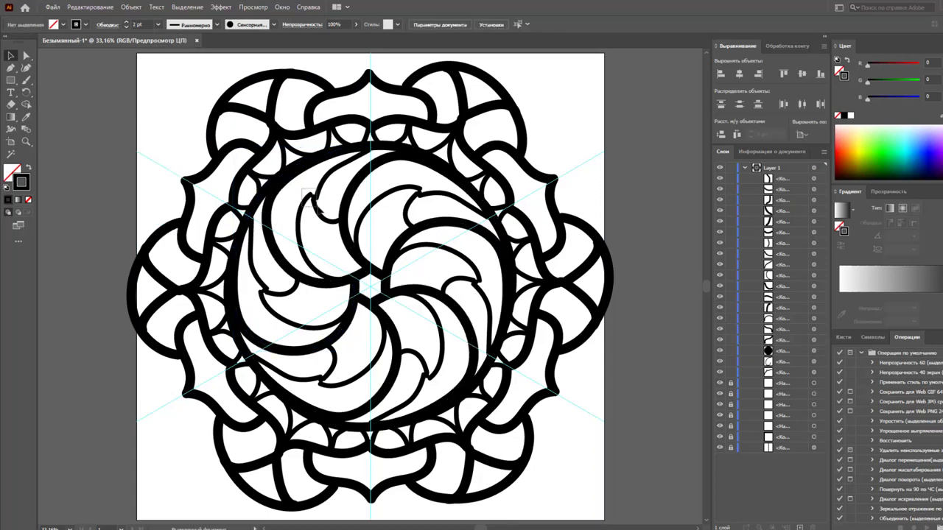
key(Delete)
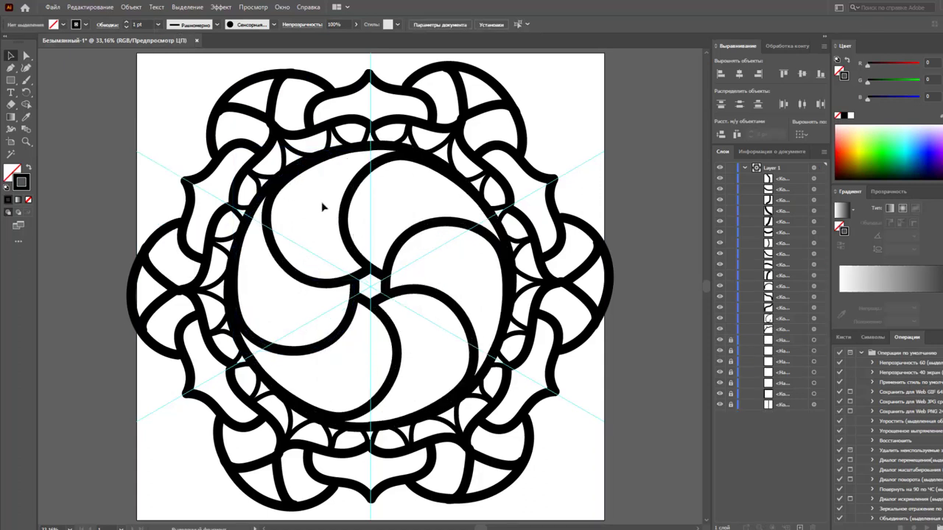
Delete the outer petal loops and the curly outer tendrils.
drag(254, 103, 259, 118)
key(Delete)
drag(250, 81, 274, 98)
key(Delete)
Test a thinner stroke on the swirl and ring paths, then undo it.
drag(199, 82, 353, 271)
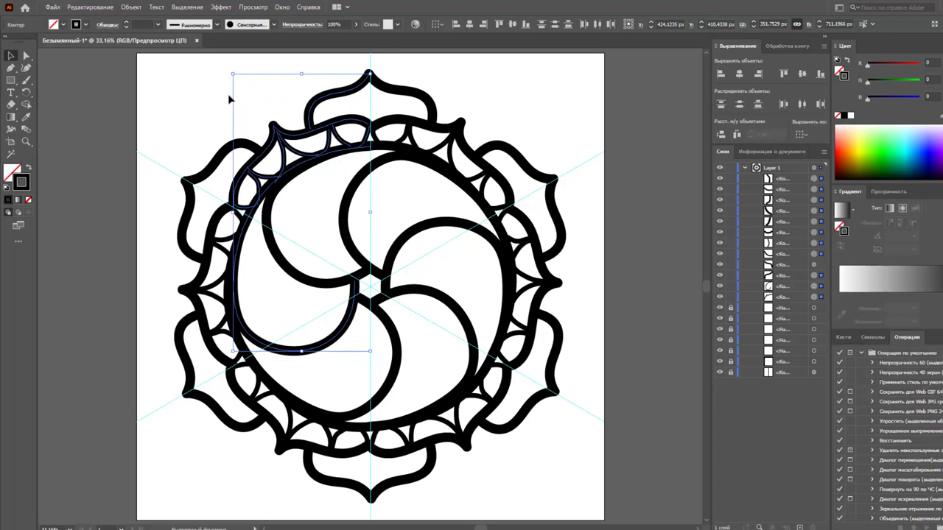
click(196, 92)
drag(194, 87, 402, 244)
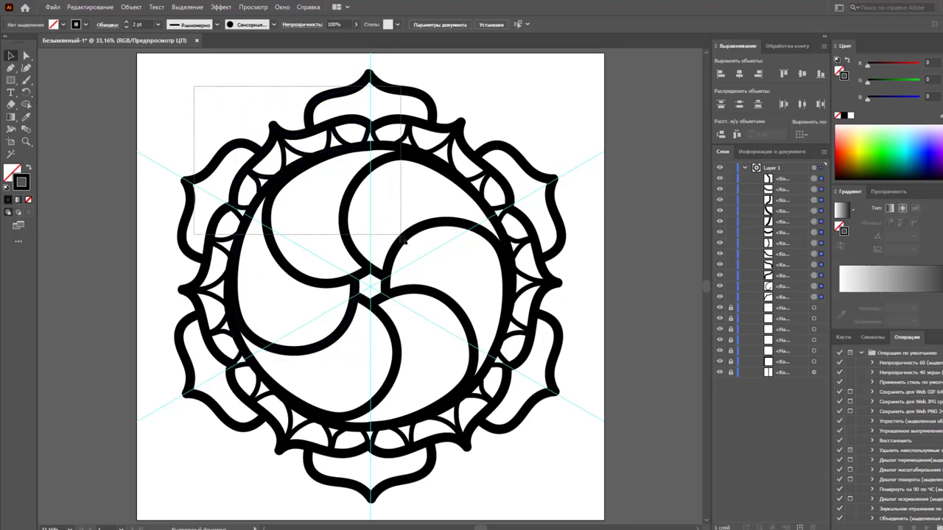
click(158, 26)
click(164, 72)
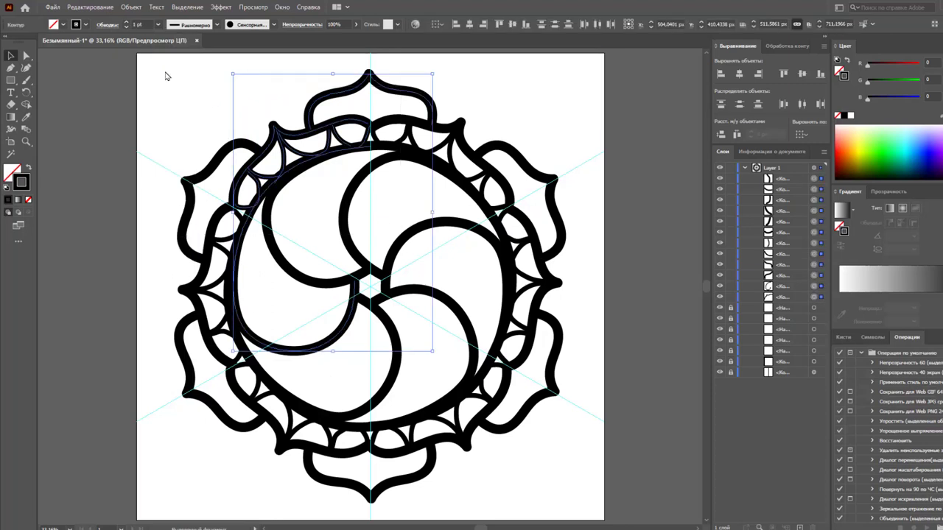
click(165, 129)
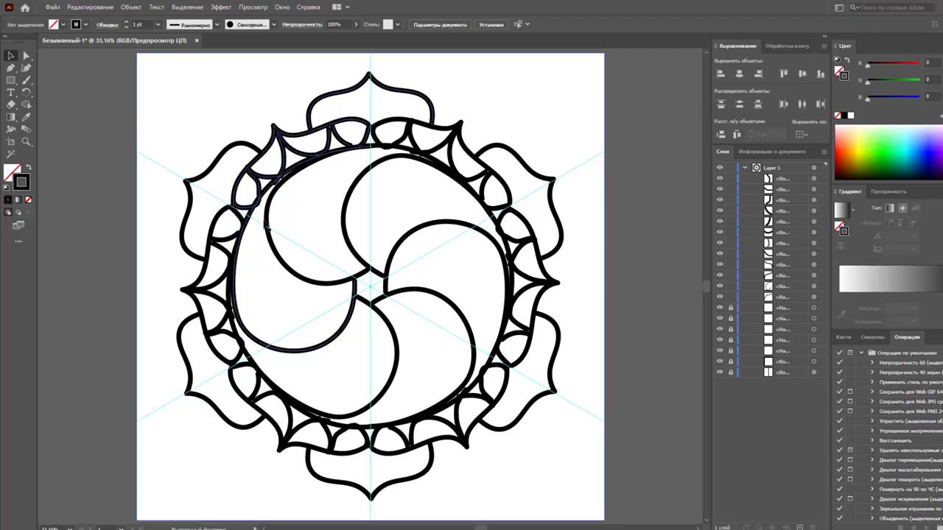
key(ctrl+z)
click(184, 134)
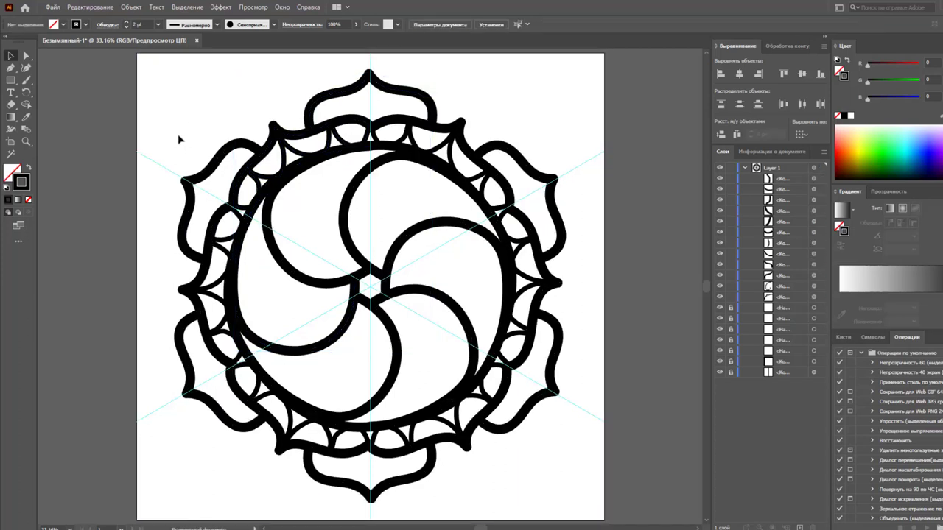
click(26, 80)
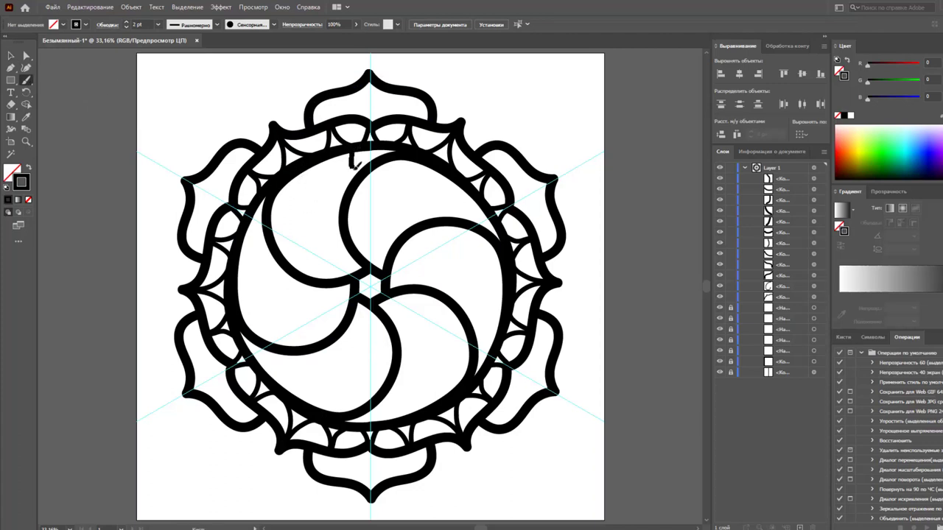
Brush nine curved stripes across one swirl arm, mirrored into the other two arms.
mouse_move(350, 155)
mouse_down()
mouse_move(360, 171)
mouse_move(340, 174)
mouse_move(348, 188)
mouse_up()
drag(310, 157, 347, 201)
drag(290, 170, 343, 215)
drag(273, 190, 347, 225)
drag(270, 218, 340, 232)
mouse_move(278, 239)
mouse_down()
mouse_move(341, 244)
mouse_move(352, 234)
mouse_up()
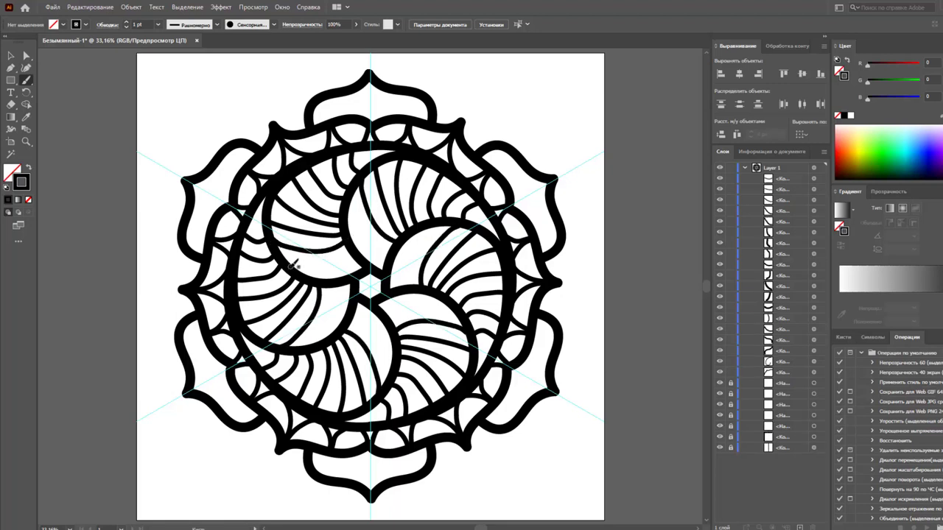
drag(347, 238, 324, 279)
mouse_move(347, 237)
mouse_down()
mouse_move(338, 271)
mouse_move(346, 288)
mouse_up()
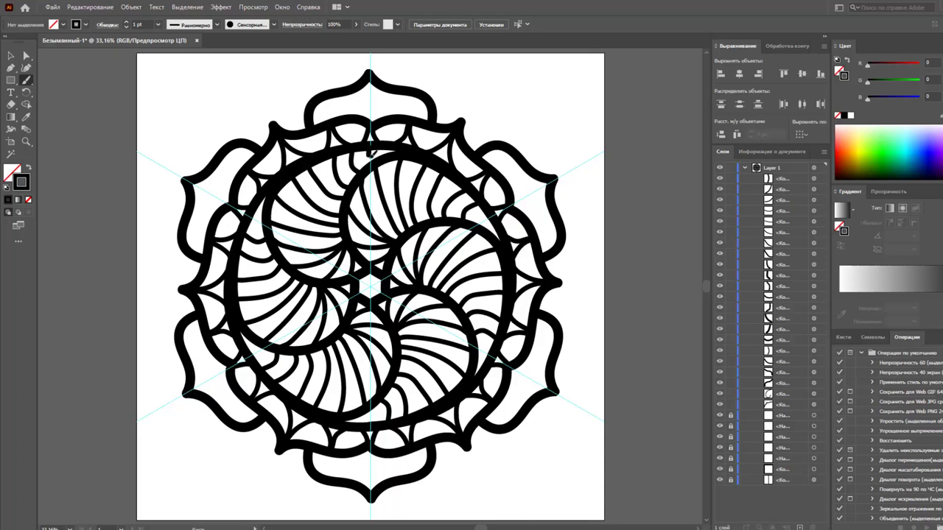
drag(427, 166, 430, 169)
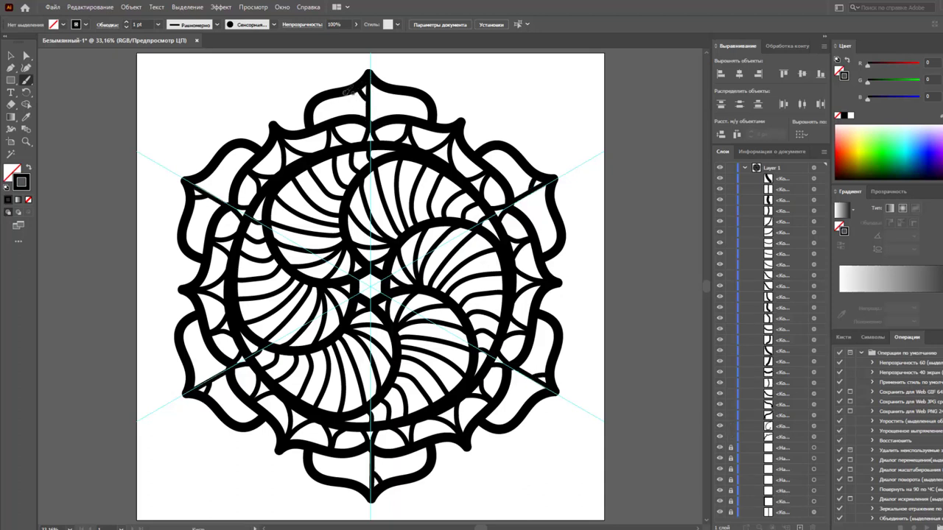
Draw short curved lines inside the top petal and one along its top-right edge.
drag(343, 95, 360, 108)
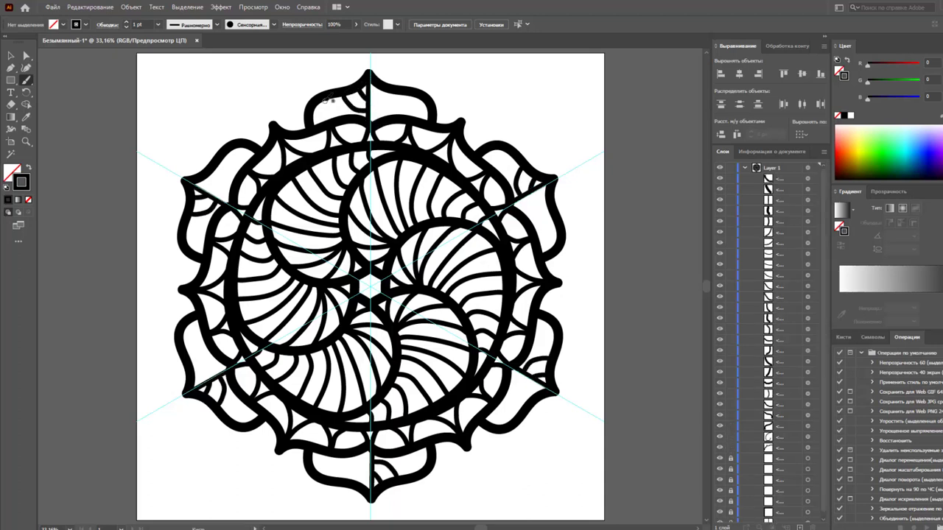
drag(342, 115, 349, 118)
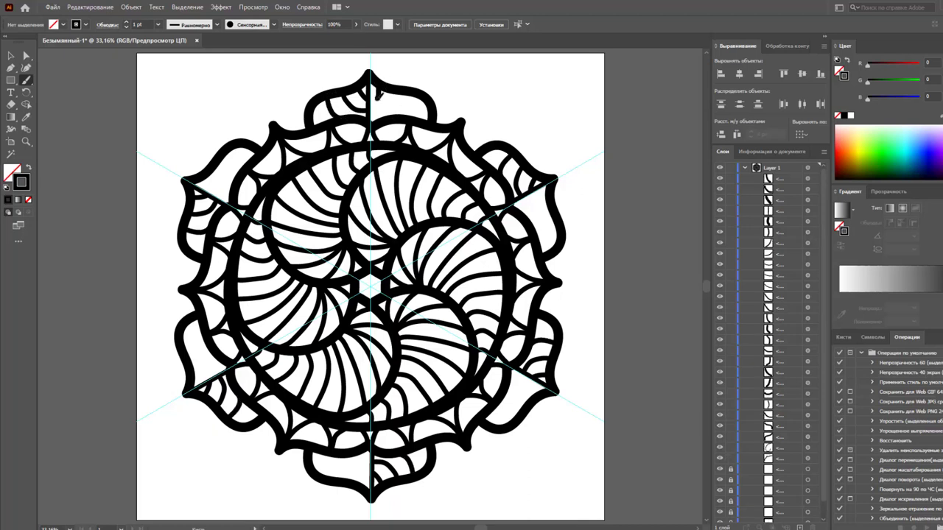
drag(372, 97, 375, 106)
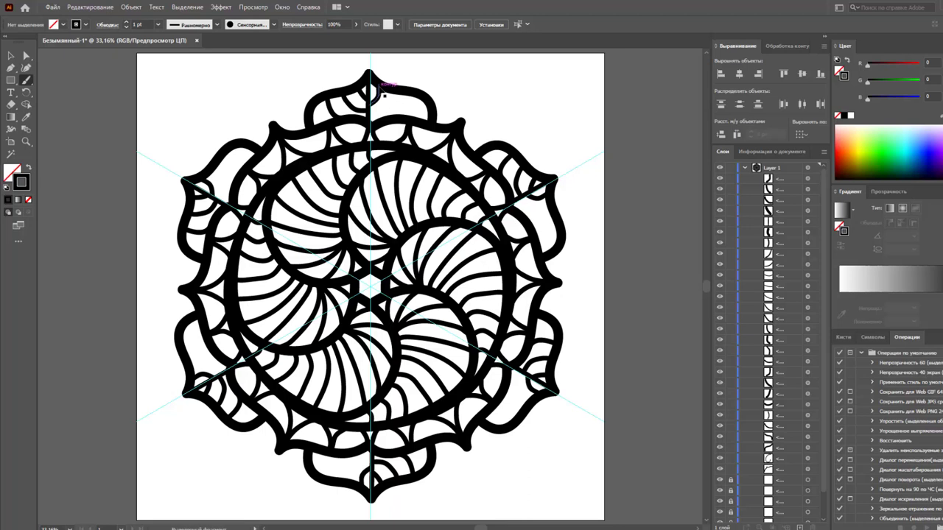
drag(433, 120, 378, 79)
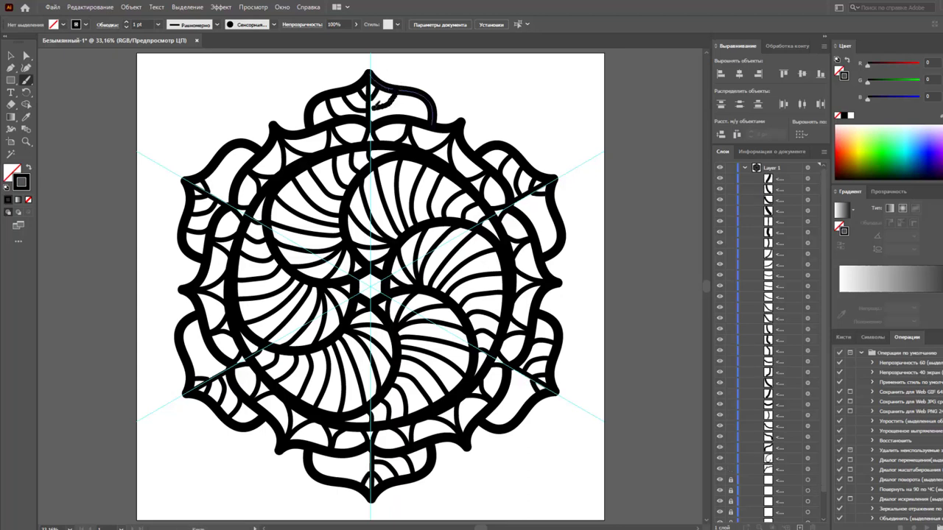
drag(377, 103, 374, 111)
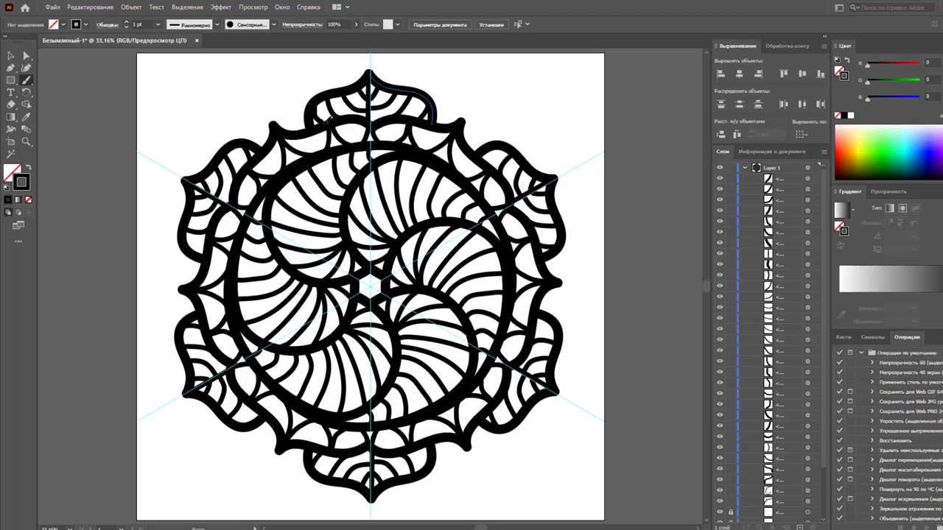
Place five dots: four in the upper petals and one between the swirl stripes.
click(310, 140)
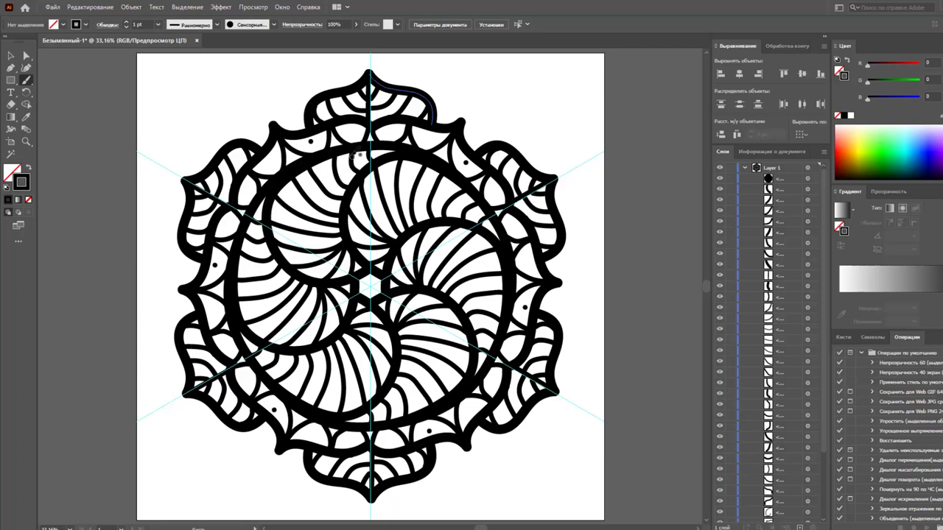
click(353, 131)
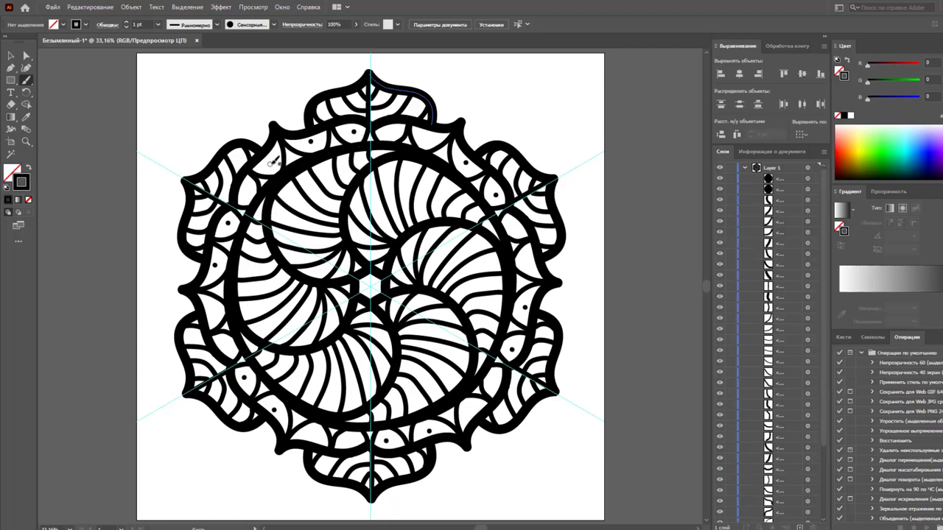
click(271, 162)
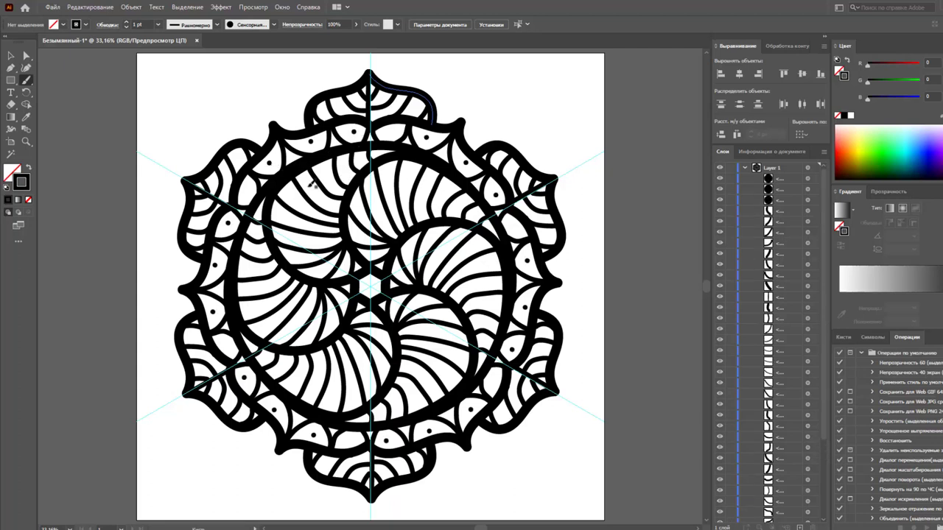
click(249, 190)
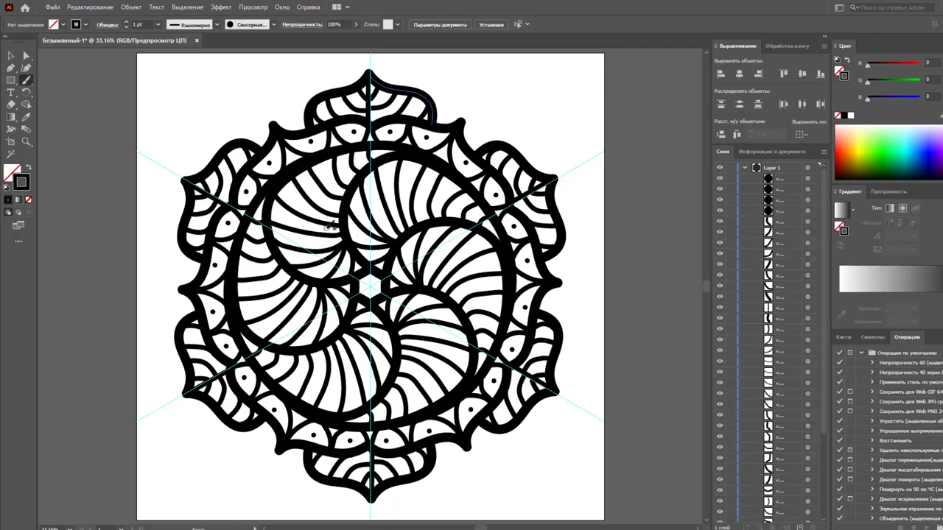
click(291, 194)
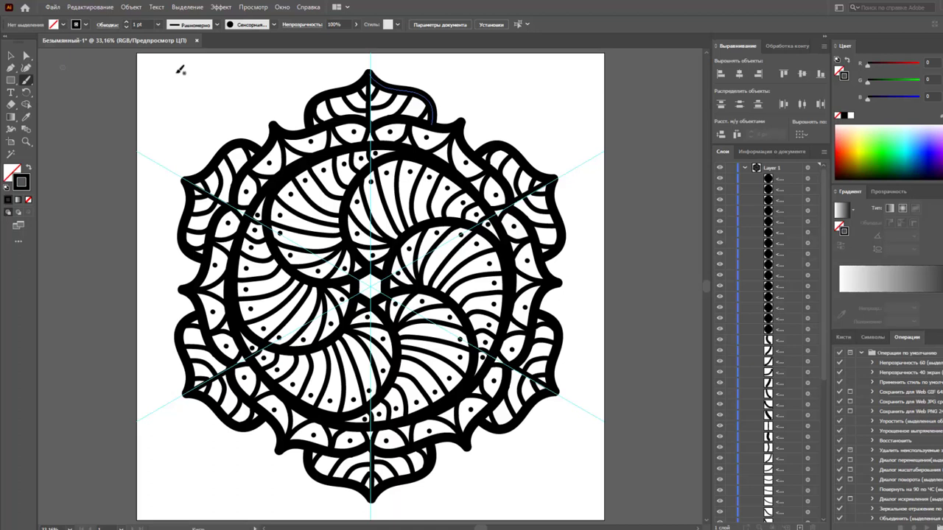
Set the brush stroke to a mid grey, 2 pt weight and 18% opacity.
click(936, 46)
click(894, 30)
drag(900, 65, 885, 65)
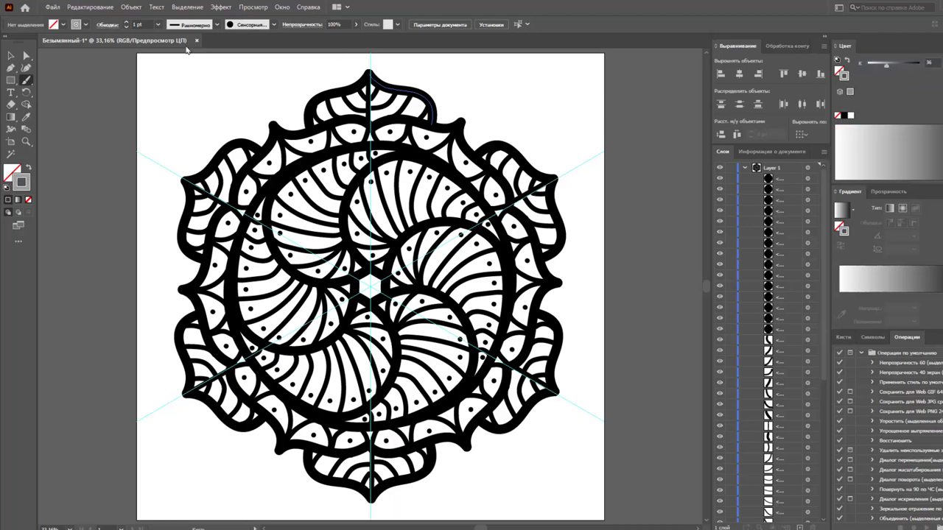
click(158, 25)
click(173, 79)
click(355, 25)
drag(404, 38, 326, 39)
Paint grey shading along the inner curve and top of the ring, darkening the grey partway.
mouse_move(278, 213)
mouse_down()
mouse_move(375, 149)
mouse_move(401, 184)
mouse_up()
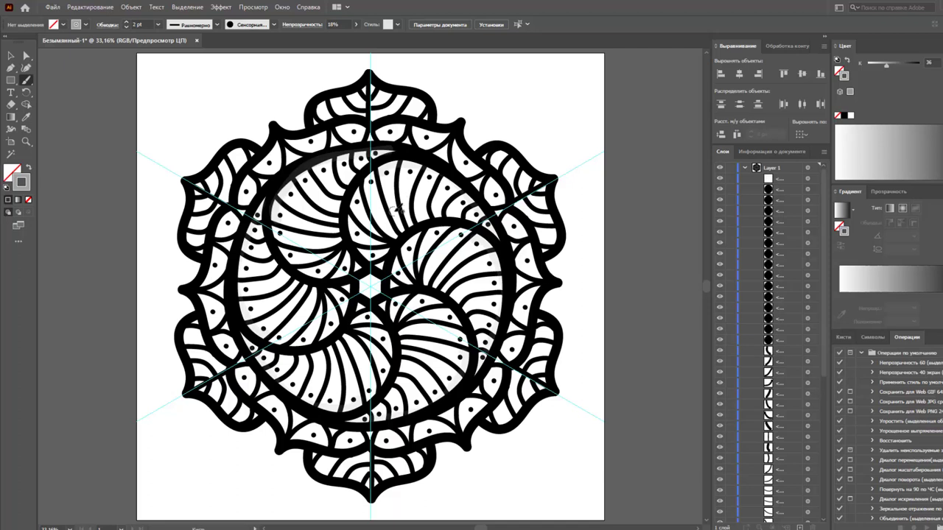
drag(274, 137, 353, 126)
drag(352, 126, 383, 143)
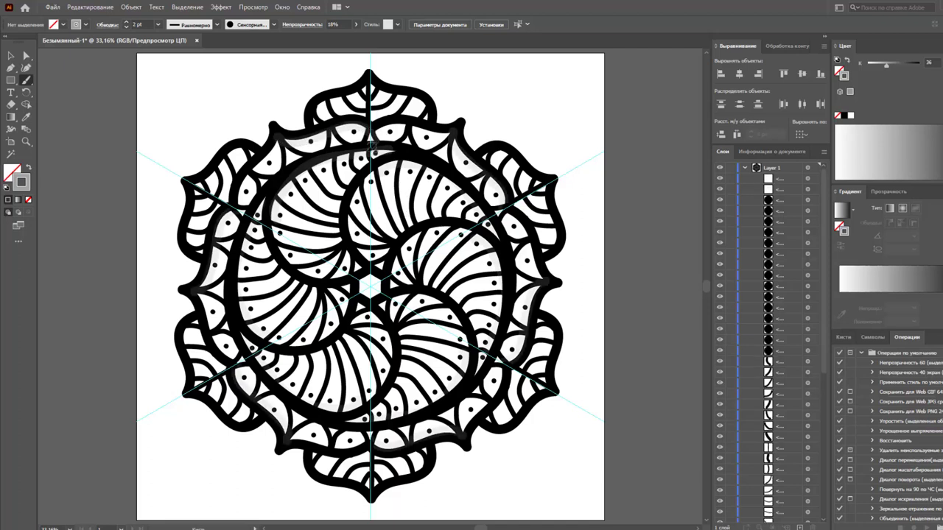
click(898, 67)
drag(315, 122, 370, 72)
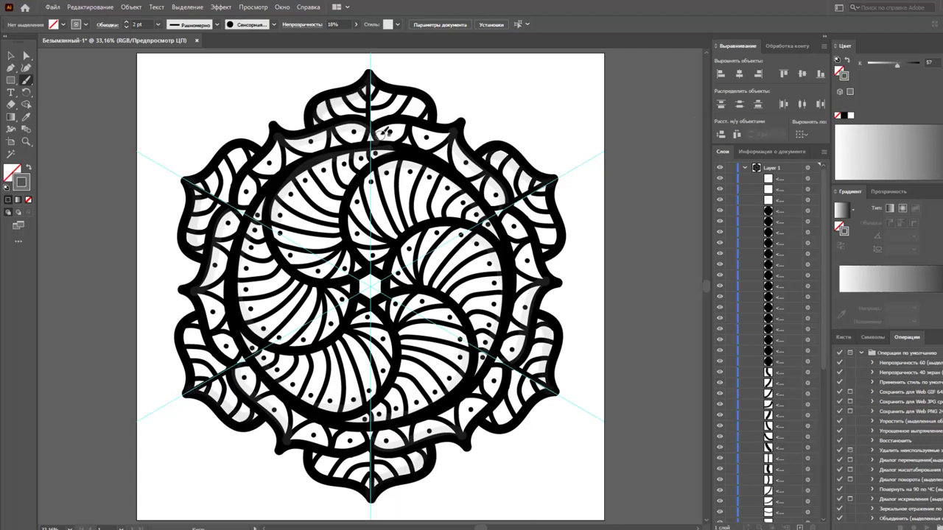
drag(372, 135, 280, 137)
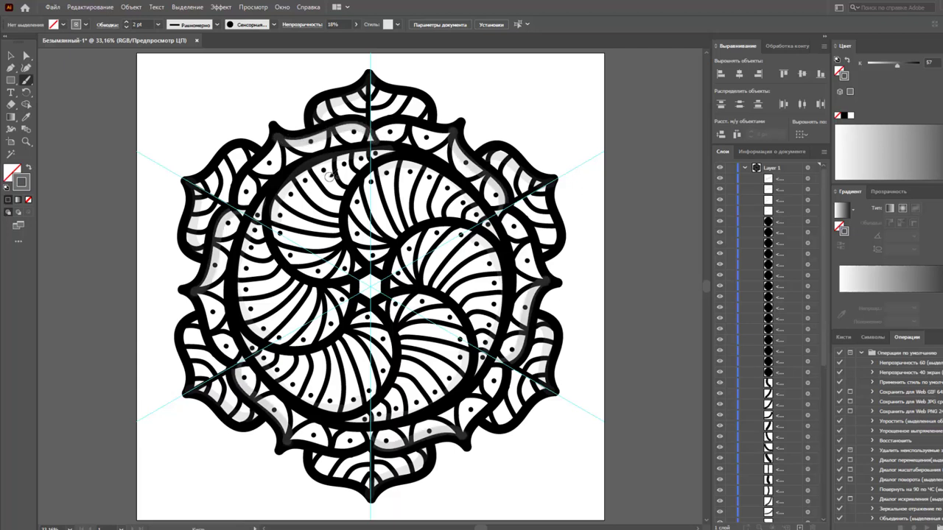
Add more grey shading strokes down the inner ring, the outer ring's top and the left arc.
drag(384, 152, 362, 269)
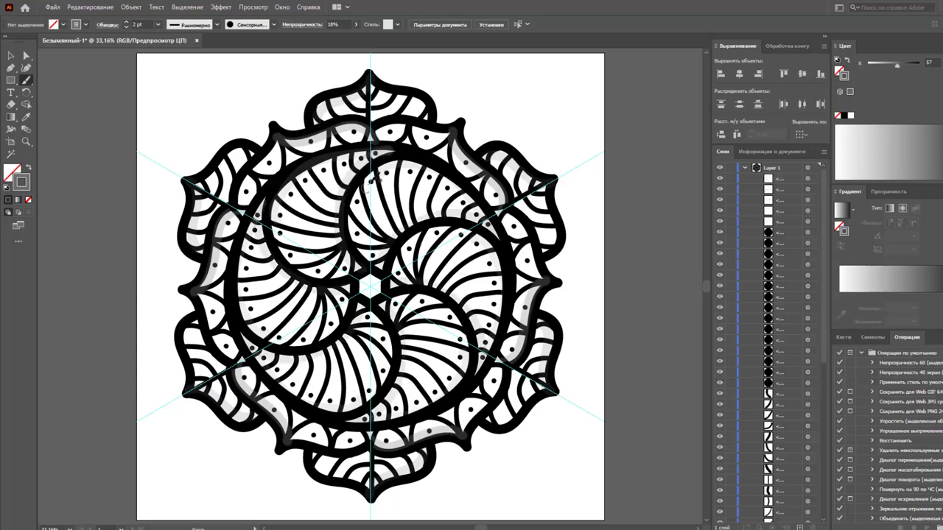
mouse_move(386, 153)
mouse_down()
mouse_move(340, 221)
mouse_move(362, 269)
mouse_move(330, 221)
mouse_move(390, 153)
mouse_up()
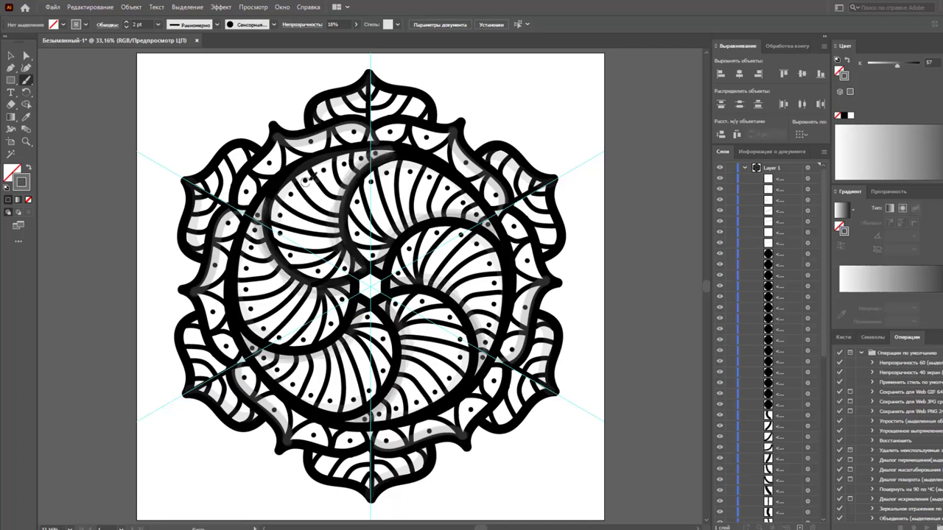
mouse_move(324, 164)
mouse_down()
mouse_move(277, 224)
mouse_move(309, 276)
mouse_up()
mouse_move(301, 178)
mouse_down()
mouse_move(268, 243)
mouse_move(333, 152)
mouse_move(355, 149)
mouse_up()
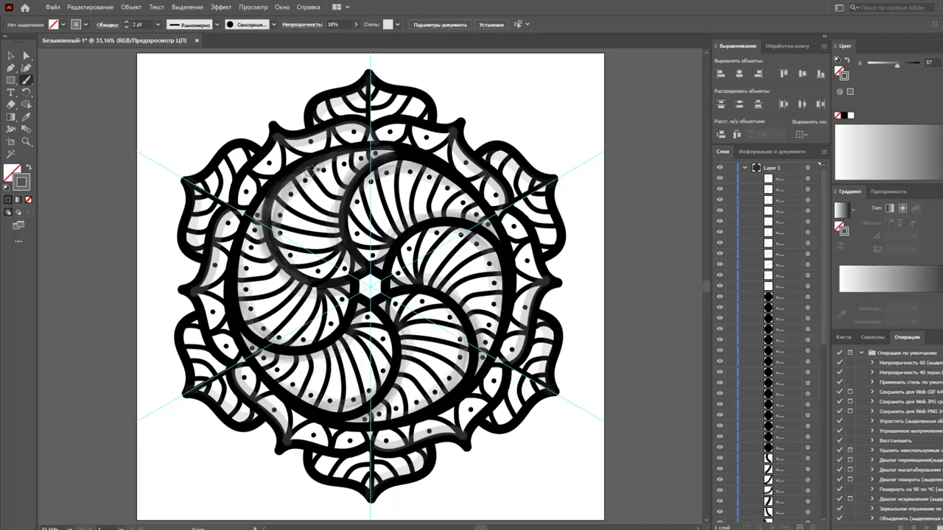
mouse_move(297, 139)
mouse_down()
mouse_move(369, 134)
mouse_move(235, 200)
mouse_move(243, 176)
mouse_move(287, 133)
mouse_up()
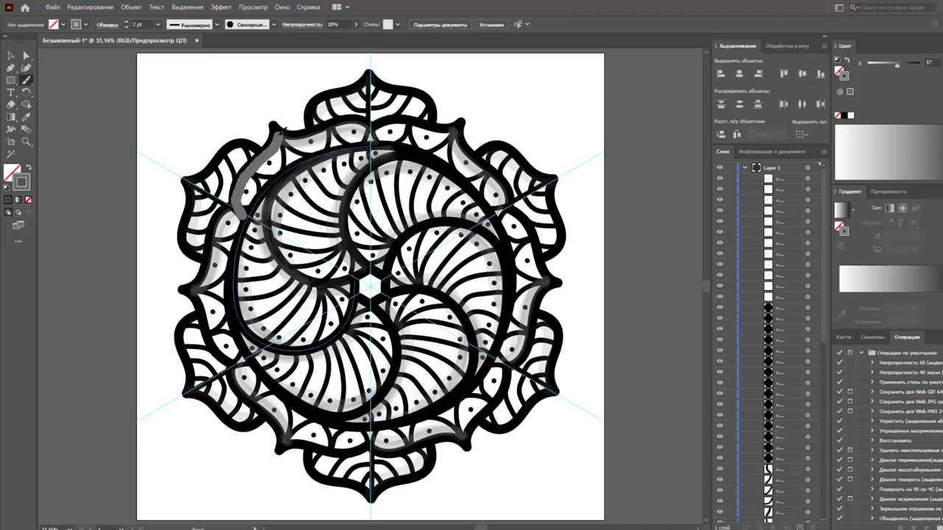
mouse_move(249, 199)
mouse_down()
mouse_move(278, 135)
mouse_move(246, 208)
mouse_move(259, 163)
mouse_up()
Shade the left arc and outer petals with grey strokes, undoing misplaced ones.
key(ctrl+z)
key(ctrl+z)
key(ctrl+z)
mouse_move(243, 215)
mouse_down()
mouse_move(280, 133)
mouse_move(323, 118)
mouse_move(318, 101)
mouse_move(370, 75)
mouse_move(429, 118)
mouse_move(370, 83)
mouse_up()
key(ctrl+z)
key(ctrl+z)
key(ctrl+z)
key(ctrl+z)
mouse_move(340, 146)
mouse_down()
mouse_move(318, 111)
mouse_move(347, 92)
mouse_up()
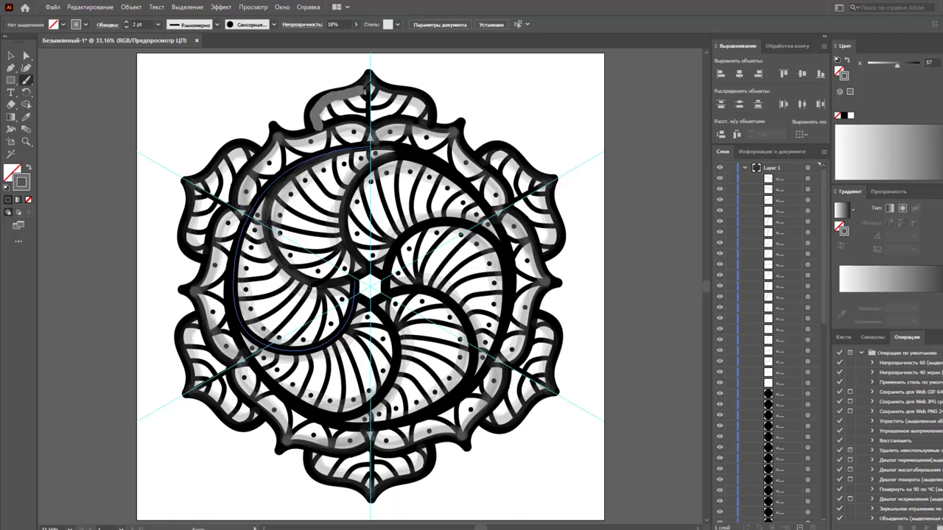
key(ctrl+z)
mouse_move(421, 156)
mouse_down()
mouse_move(391, 163)
mouse_move(372, 190)
mouse_move(398, 153)
mouse_move(423, 154)
mouse_move(456, 131)
mouse_move(503, 190)
mouse_move(508, 221)
mouse_up()
key(ctrl+z)
key(ctrl+z)
Shade the upper-left swirl arm with grey strokes, undoing misplaced strokes, then deselect.
key(ctrl+z)
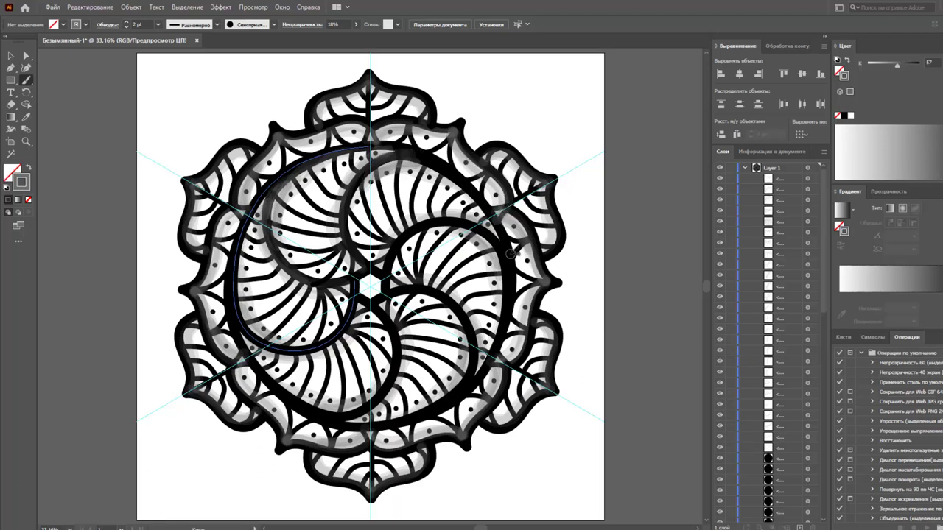
mouse_move(362, 270)
mouse_down()
mouse_move(334, 251)
mouse_move(333, 208)
mouse_move(348, 175)
mouse_move(379, 155)
mouse_up()
mouse_move(294, 188)
mouse_down()
mouse_move(282, 228)
mouse_move(291, 254)
mouse_move(327, 276)
mouse_move(365, 272)
mouse_move(302, 261)
mouse_move(280, 223)
mouse_move(288, 181)
mouse_up()
key(ctrl+z)
key(ctrl+z)
mouse_move(283, 215)
mouse_down()
mouse_move(295, 254)
mouse_move(325, 277)
mouse_move(363, 271)
mouse_up()
key(ctrl+z)
mouse_move(284, 230)
mouse_down()
mouse_move(291, 187)
mouse_move(335, 153)
mouse_move(403, 143)
mouse_up()
key(ctrl+z)
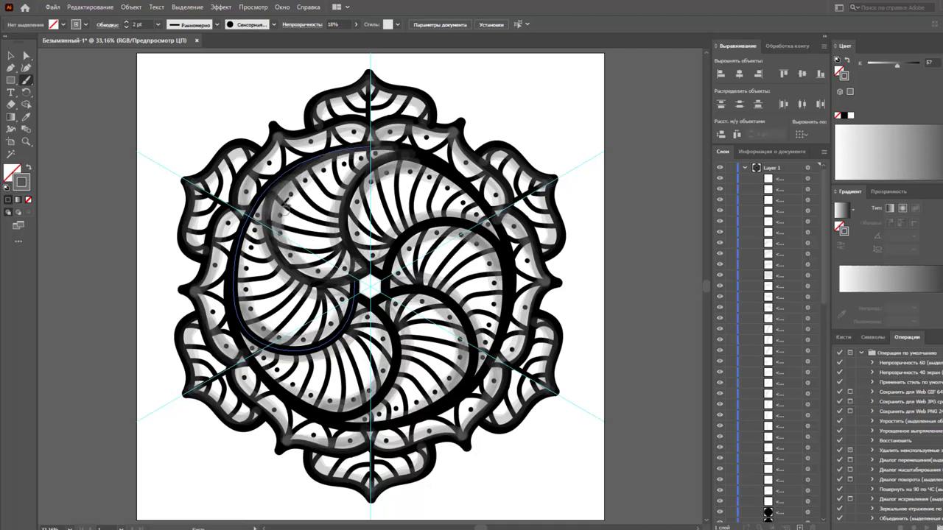
drag(285, 208, 398, 148)
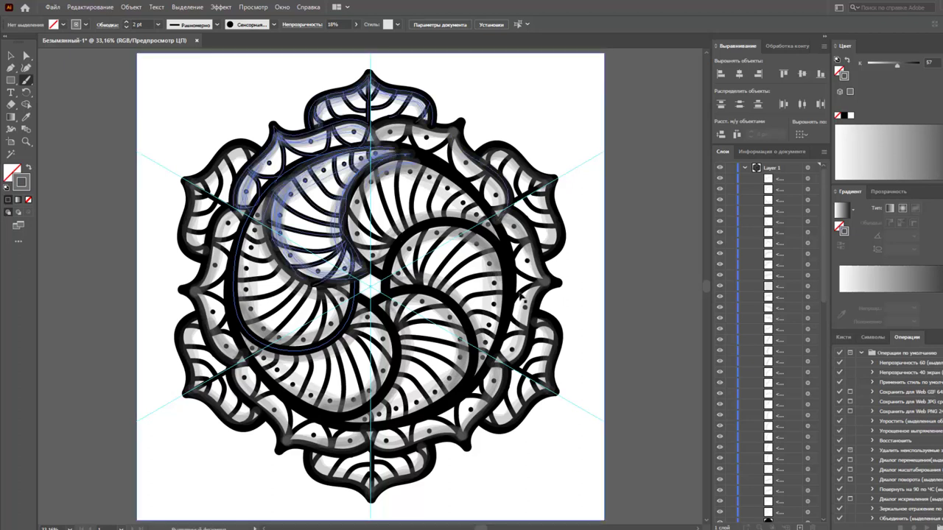
drag(367, 278, 358, 293)
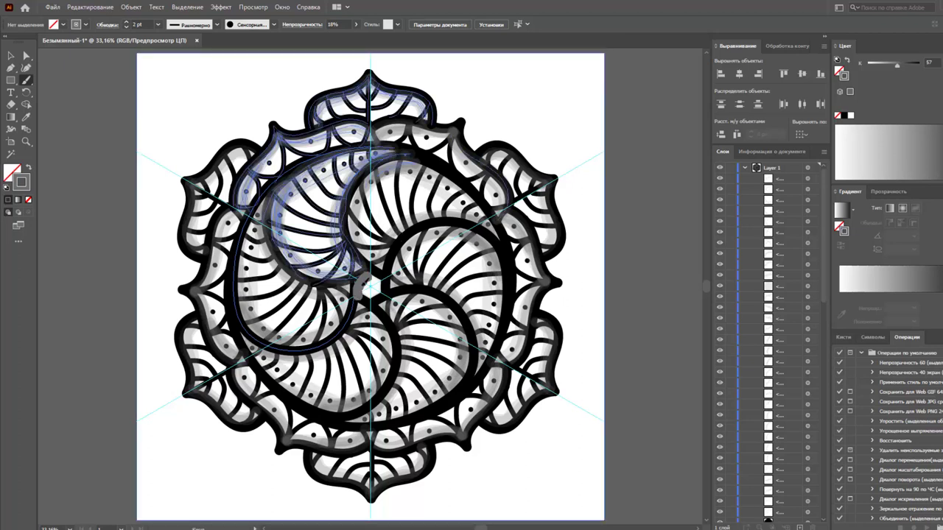
key(ctrl+z)
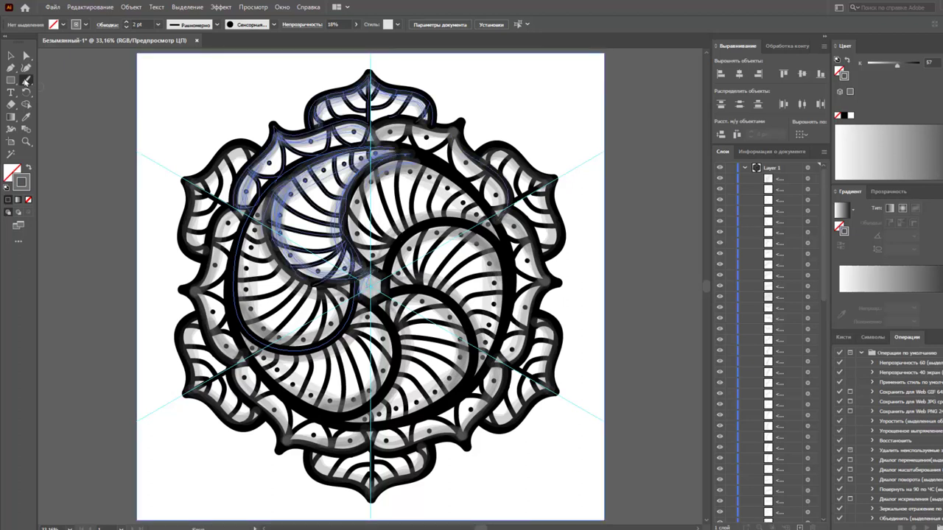
key(ctrl+shift+a)
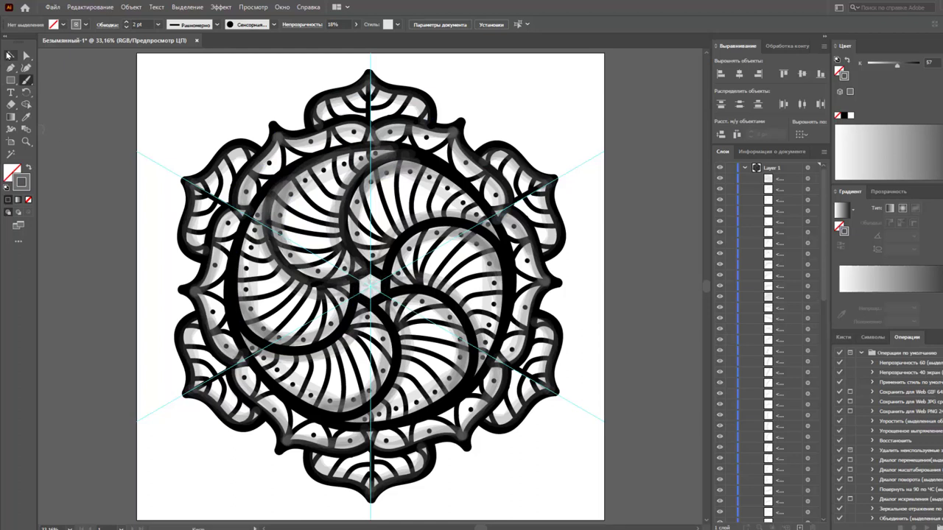
Adjust the Magic Wand tolerance settings to select by fill colour.
double_click(11, 153)
click(308, 333)
key(ctrl+shift+a)
click(566, 193)
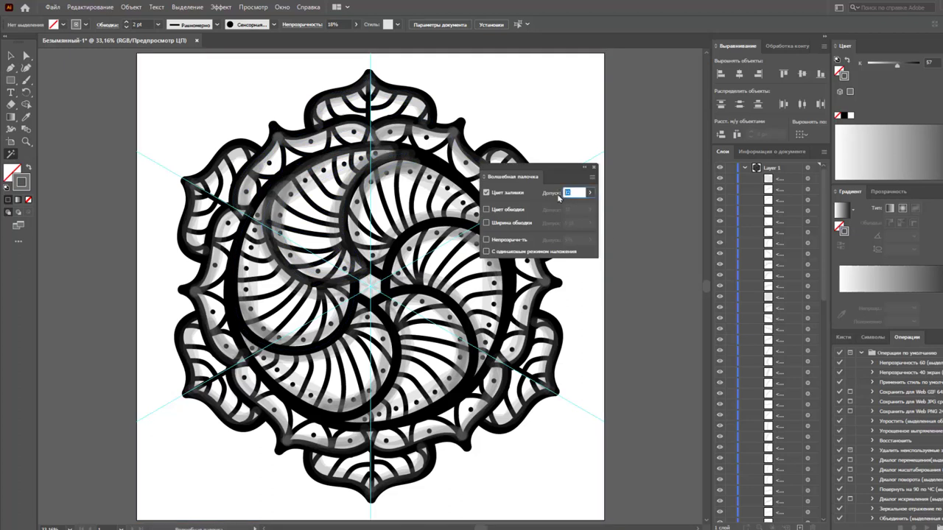
click(594, 167)
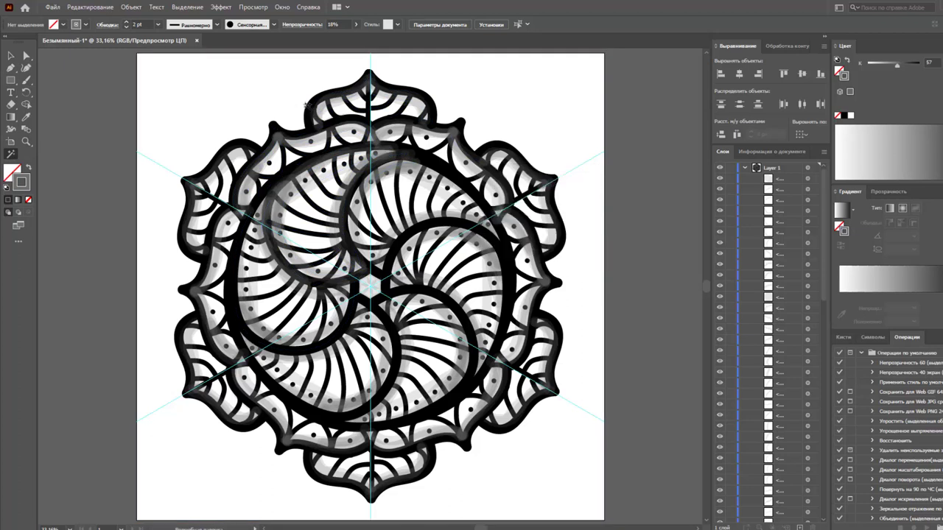
Select the upper-left black line paths using the canvas and the Layers panel.
click(306, 105)
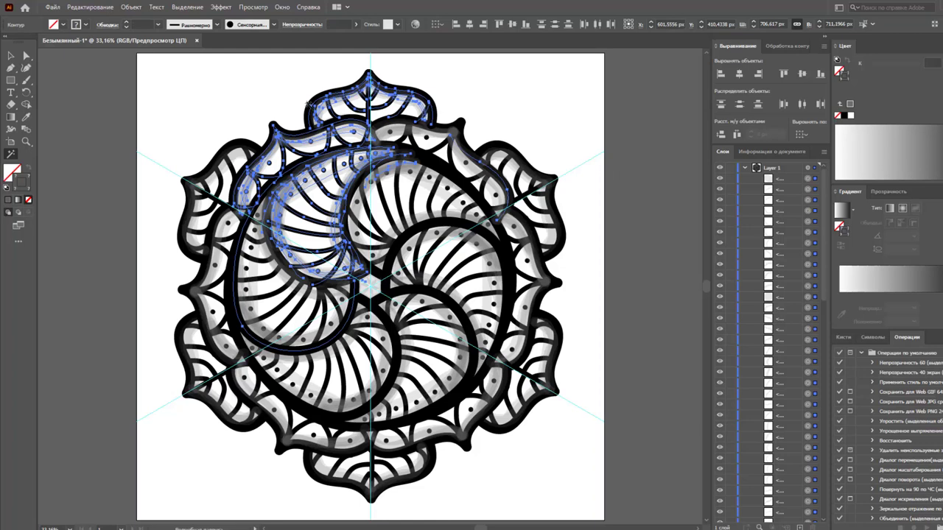
key(a)
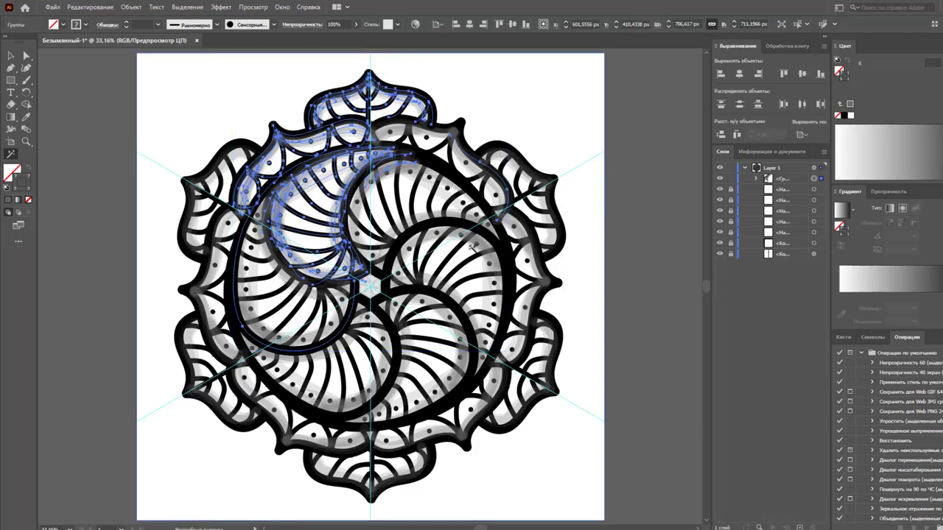
click(755, 179)
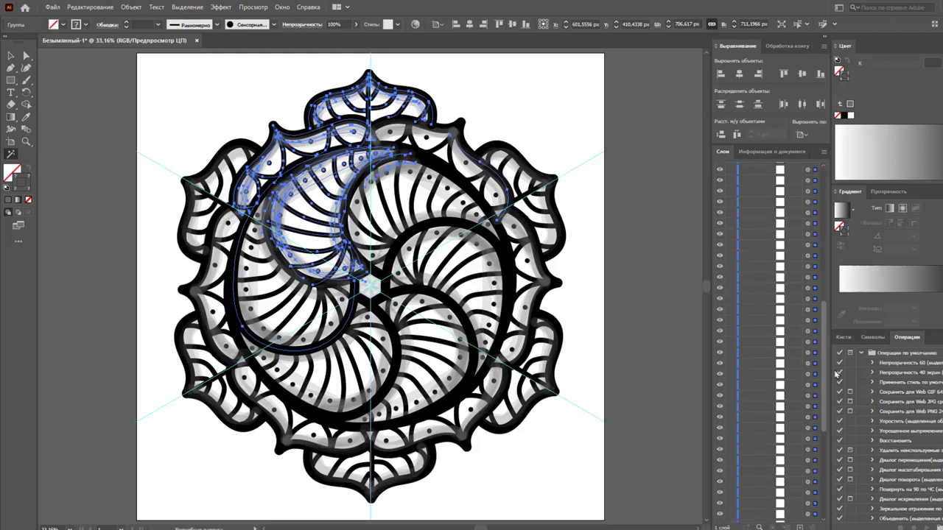
click(813, 322)
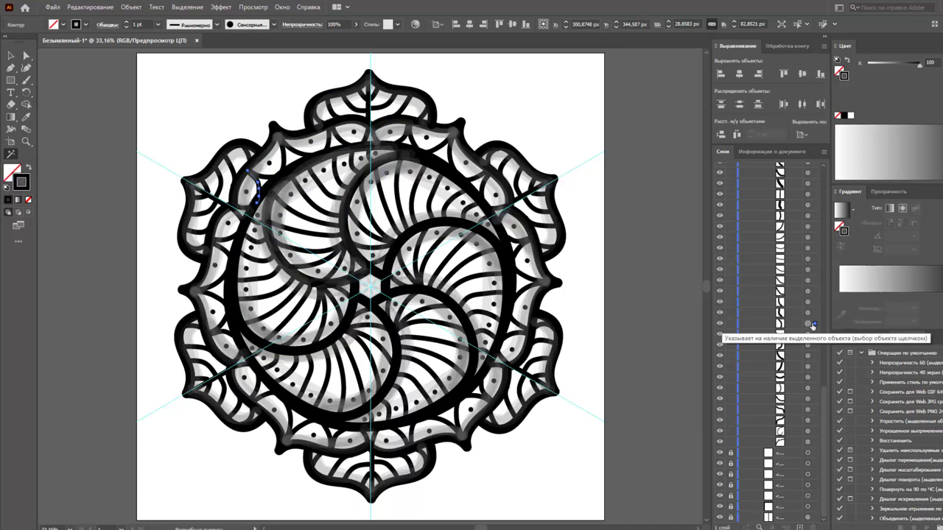
scroll(808, 212, up, 1)
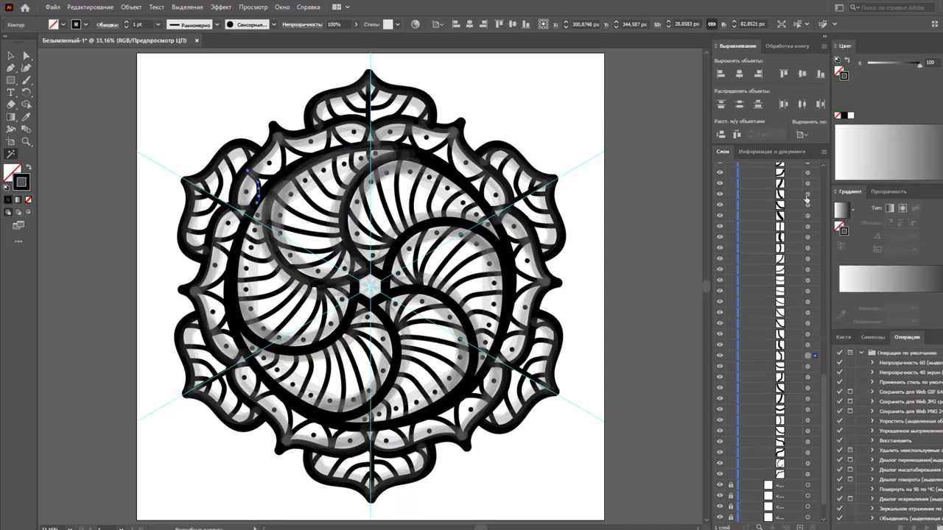
scroll(809, 212, up, 2)
click(807, 209)
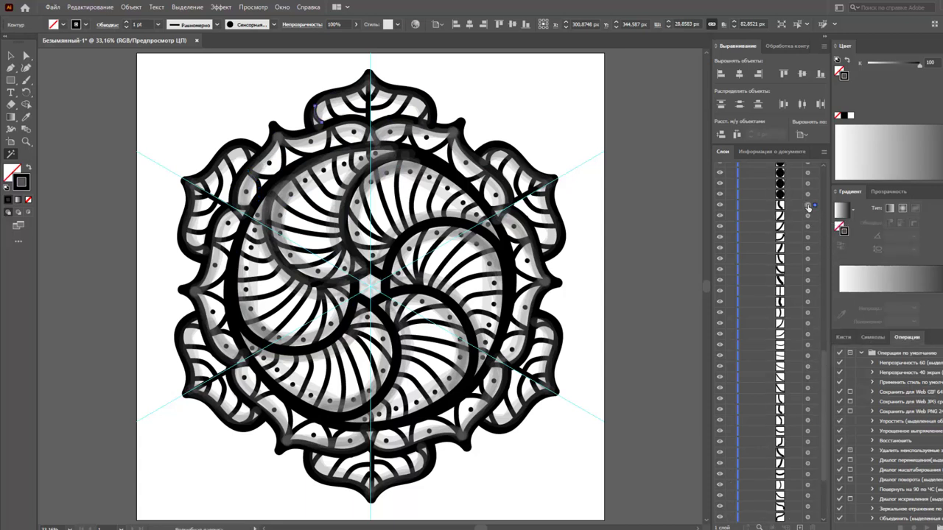
scroll(808, 209, up, 9)
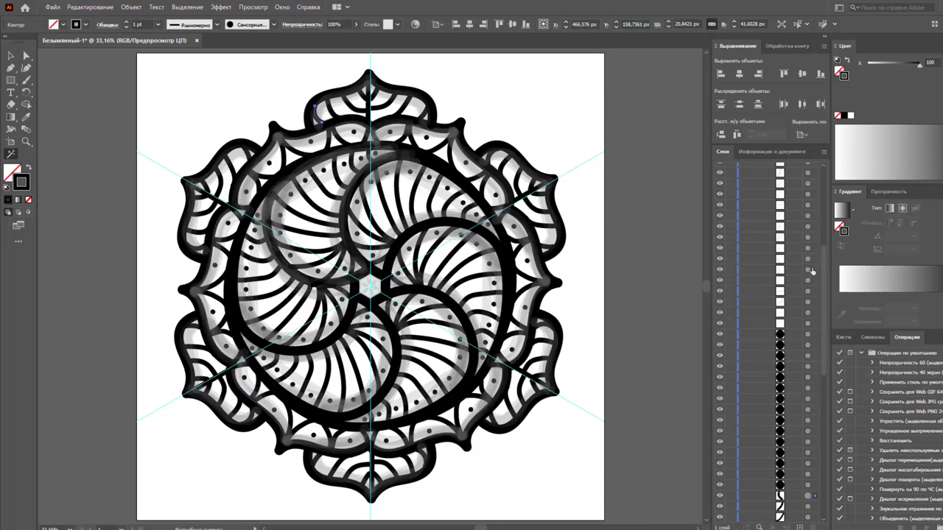
click(807, 337)
scroll(806, 368, down, 5)
scroll(805, 396, down, 5)
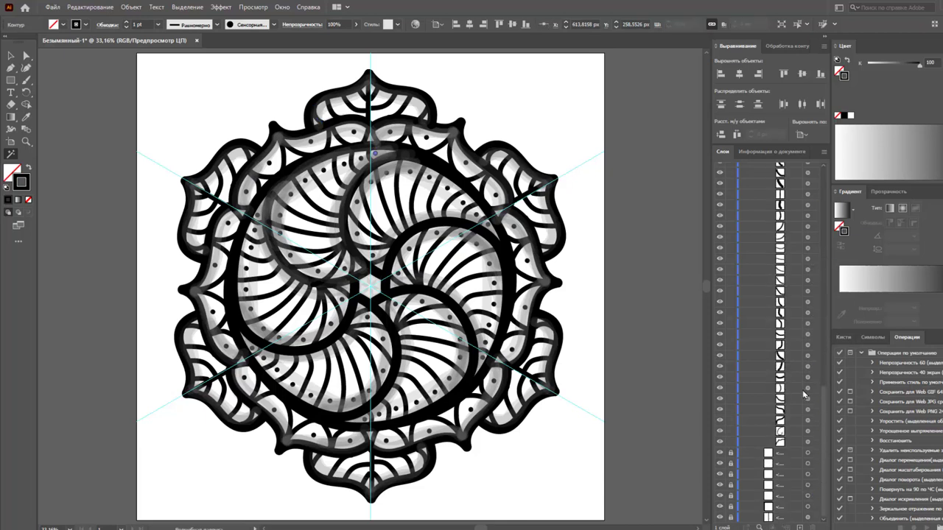
click(808, 445)
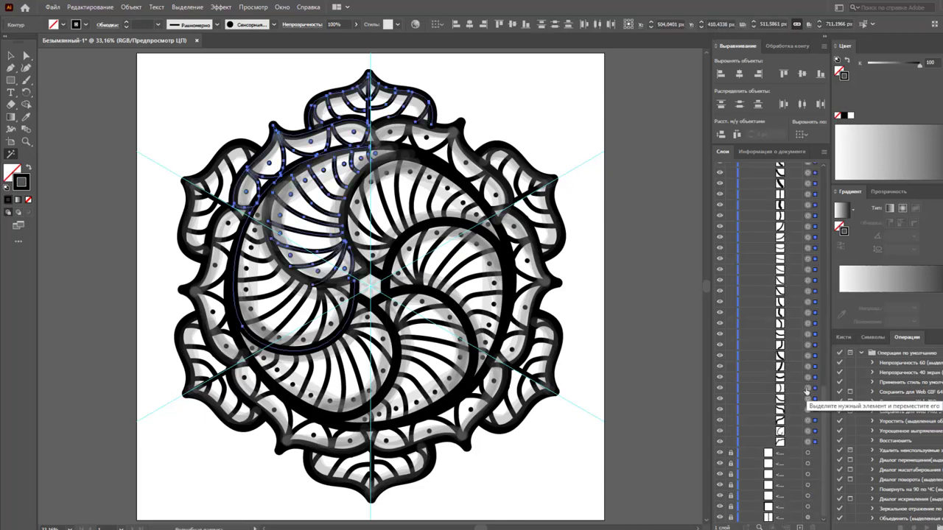
Group the selected paths, bring the group to front with Ctrl+Shift+], and deselect.
key(ctrl+g)
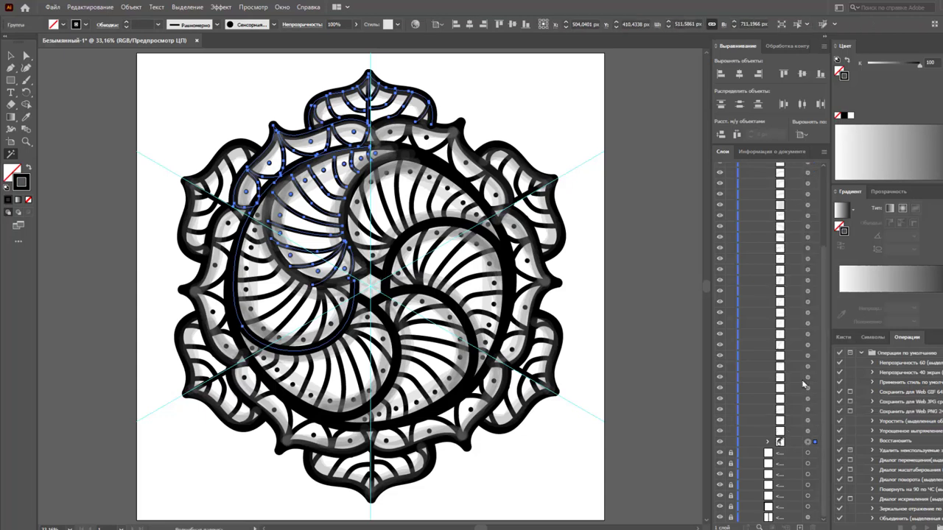
key(ctrl+shift+bracketright)
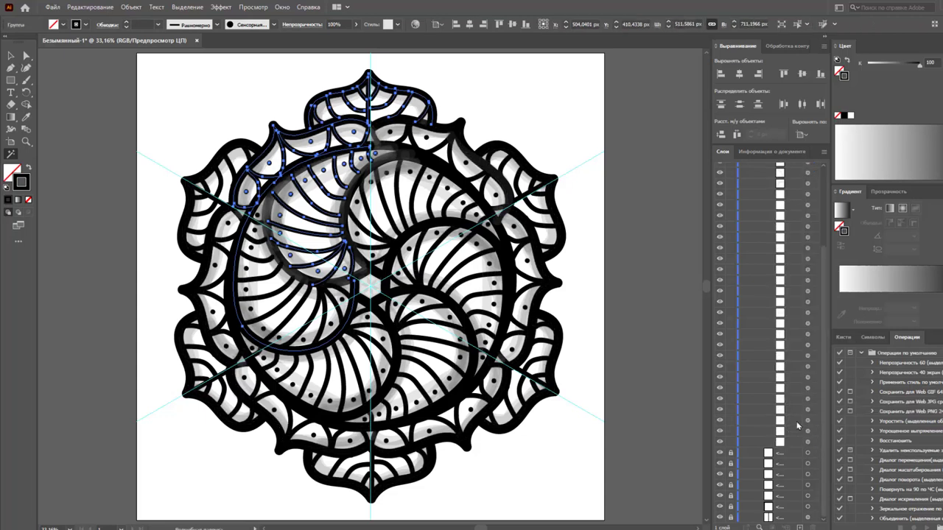
scroll(796, 344, up, 5)
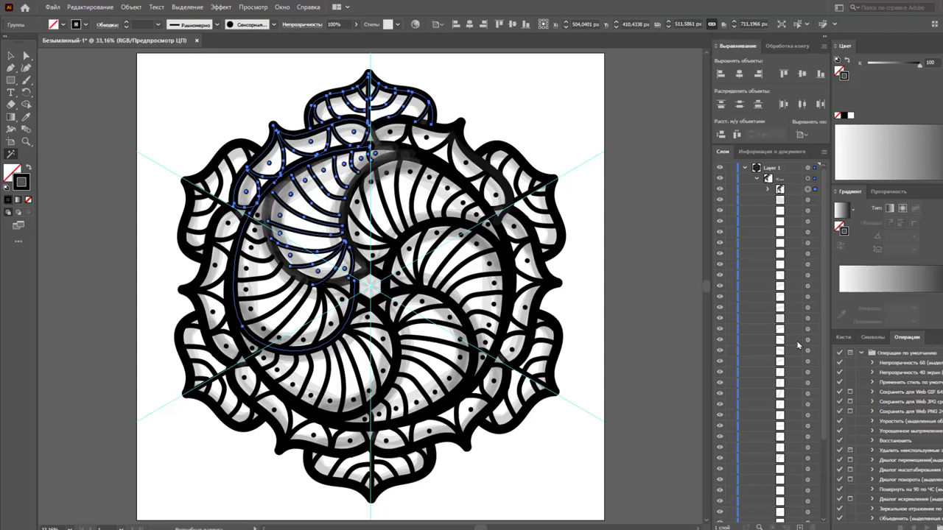
click(679, 219)
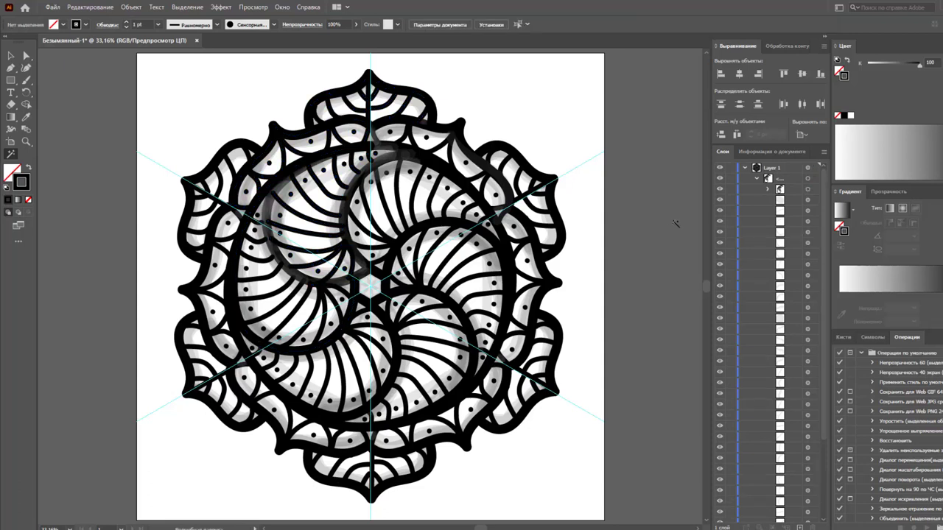